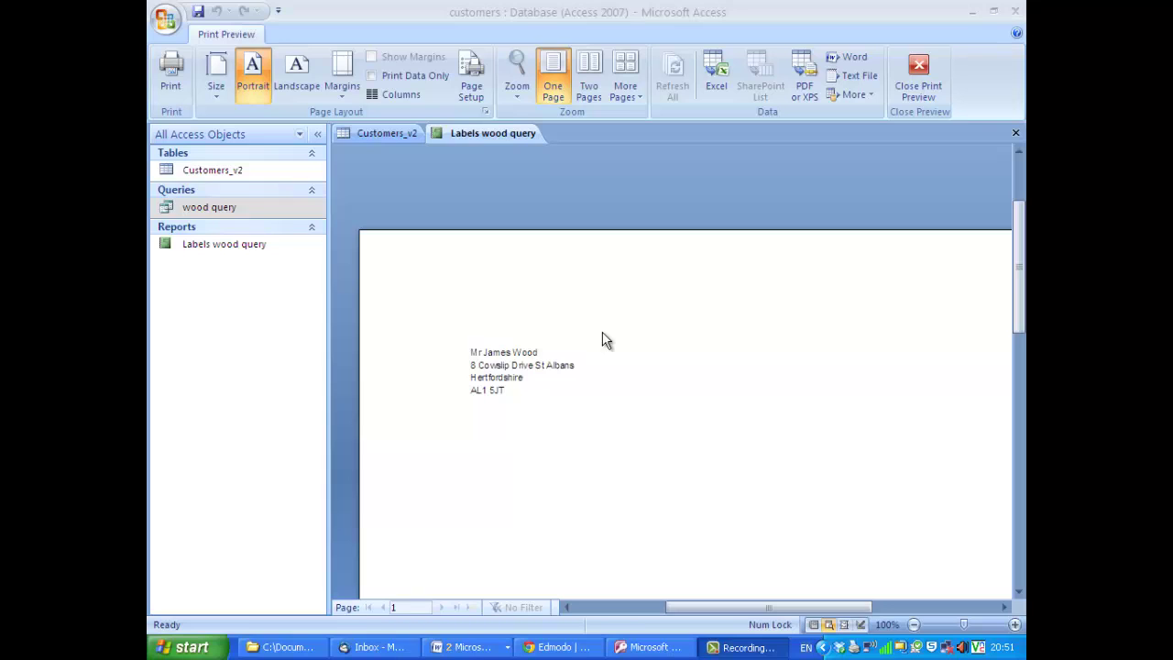
- Switch to the Edmodo page in the browser and read the database task's customer record updates and parts A to D
{"action": "left_click", "coordinate": [583, 656]}
{"action": "scroll", "coordinate": [599, 403], "scroll_direction": "up", "scroll_amount": 2}
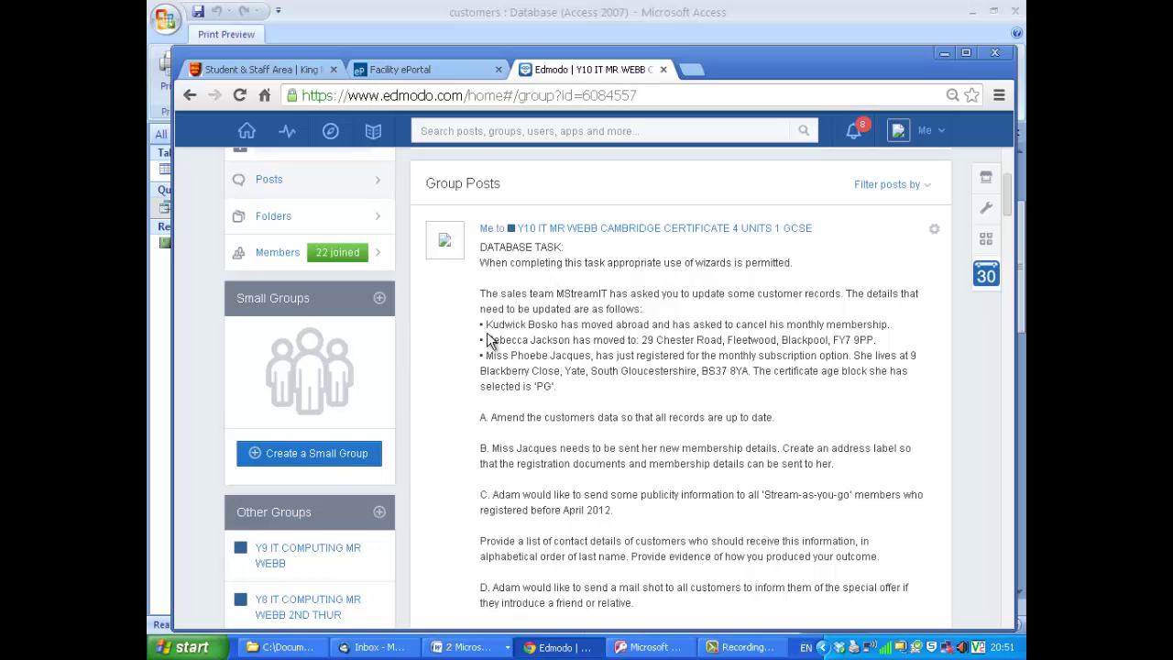
{"action": "left_click_drag", "start_coordinate": [486, 325], "coordinate": [921, 321]}
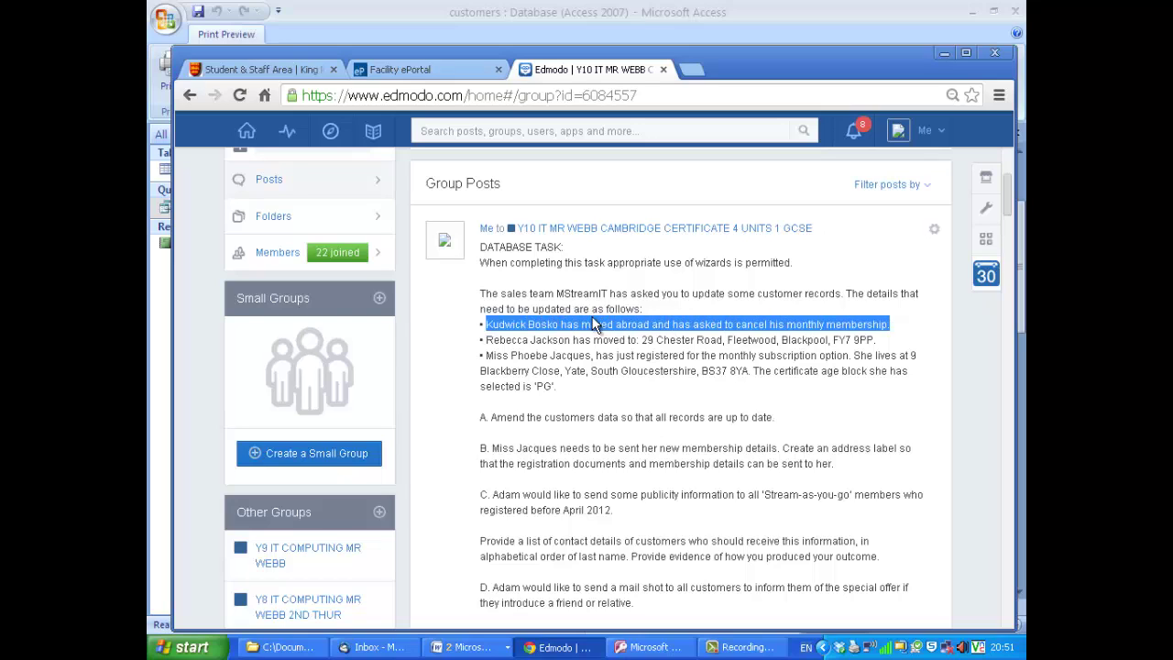
{"action": "left_click_drag", "start_coordinate": [486, 339], "coordinate": [888, 343]}
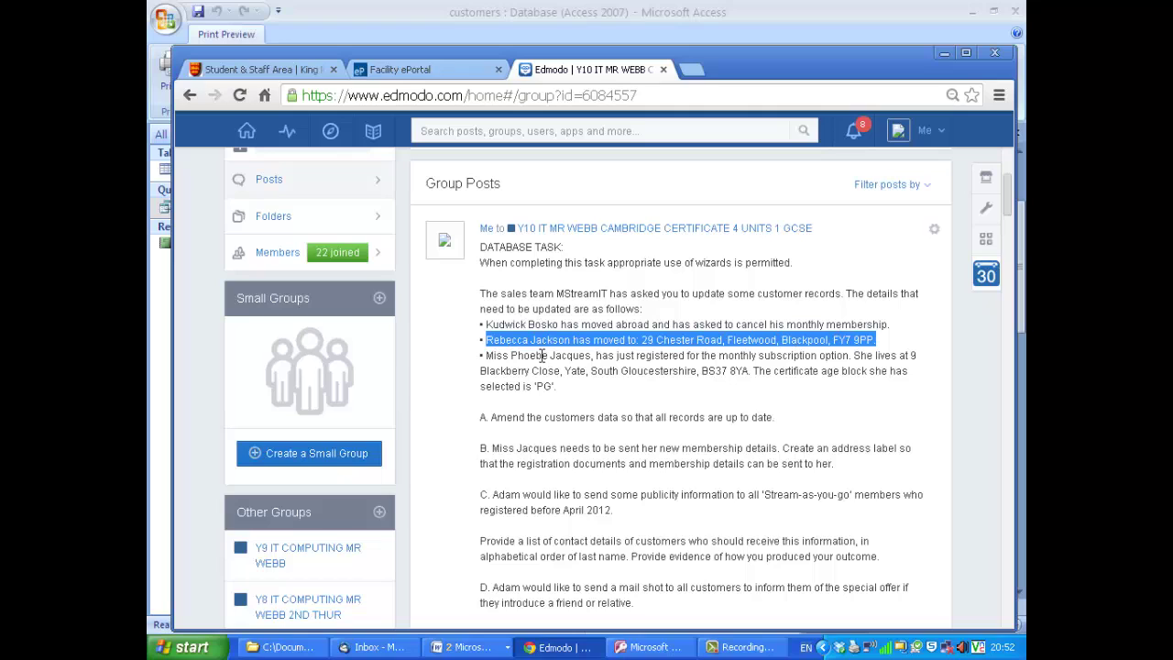
{"action": "left_click_drag", "start_coordinate": [488, 356], "coordinate": [589, 391]}
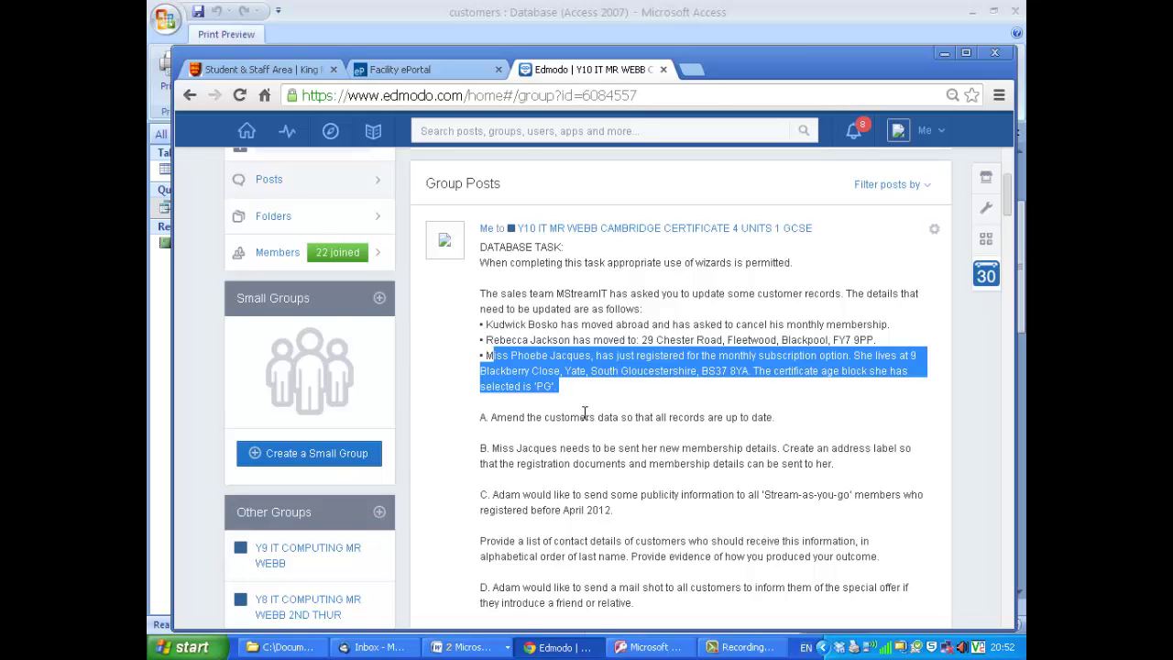
{"action": "scroll", "coordinate": [584, 415], "scroll_direction": "down", "scroll_amount": 1}
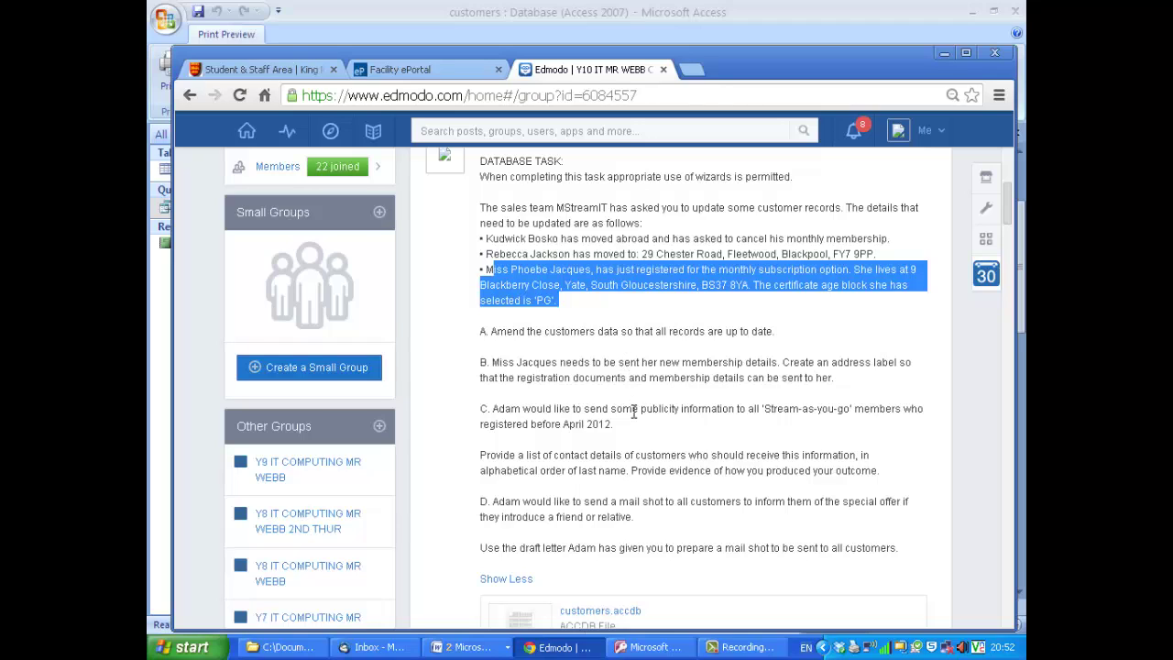
{"action": "left_click_drag", "start_coordinate": [617, 410], "coordinate": [530, 401]}
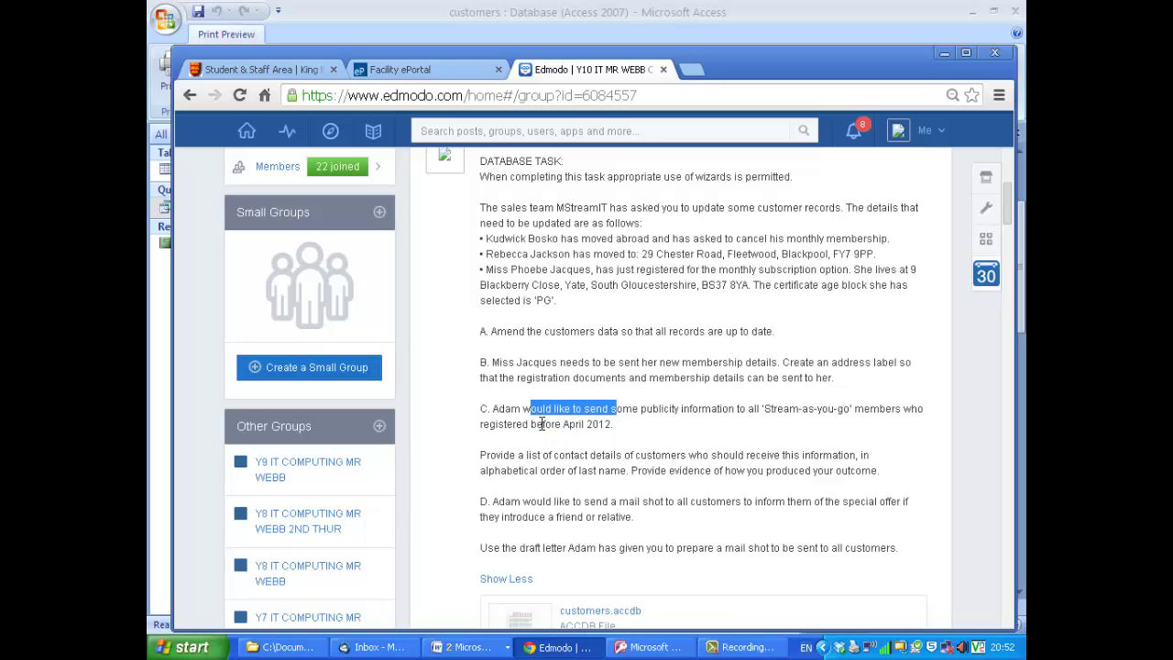
{"action": "scroll", "coordinate": [542, 423], "scroll_direction": "down", "scroll_amount": 1}
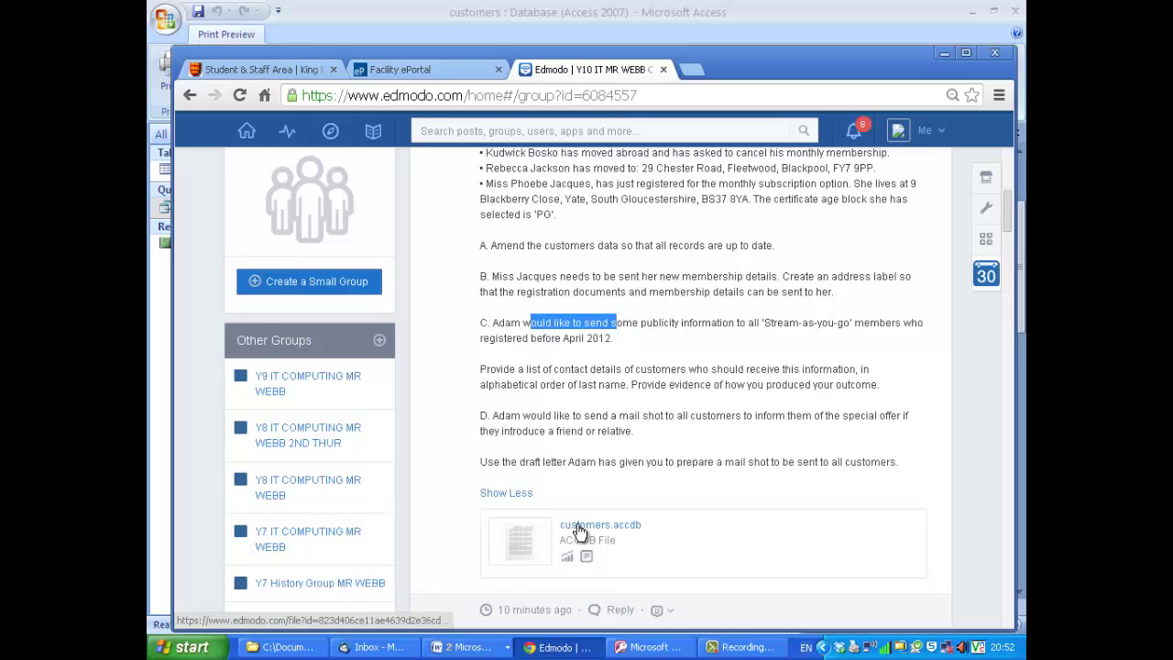
- Switch to the customers database in Access and open the existing single-customer query to view its record
{"action": "left_click", "coordinate": [648, 647]}
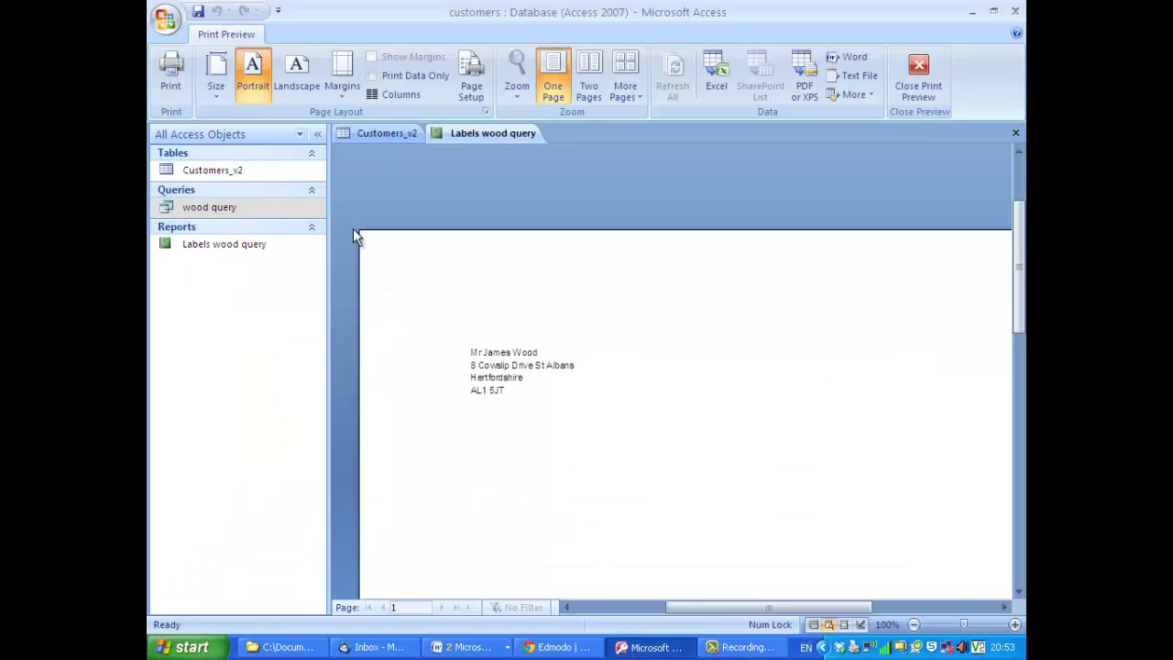
{"action": "left_click", "coordinate": [220, 172]}
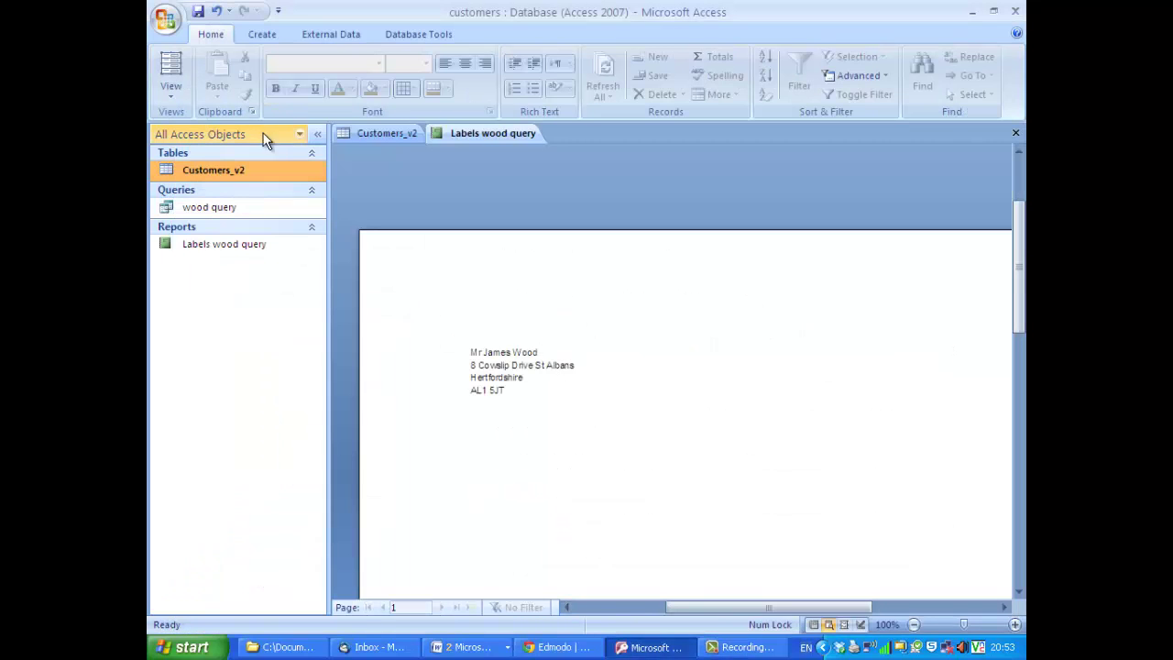
{"action": "double_click", "coordinate": [228, 207]}
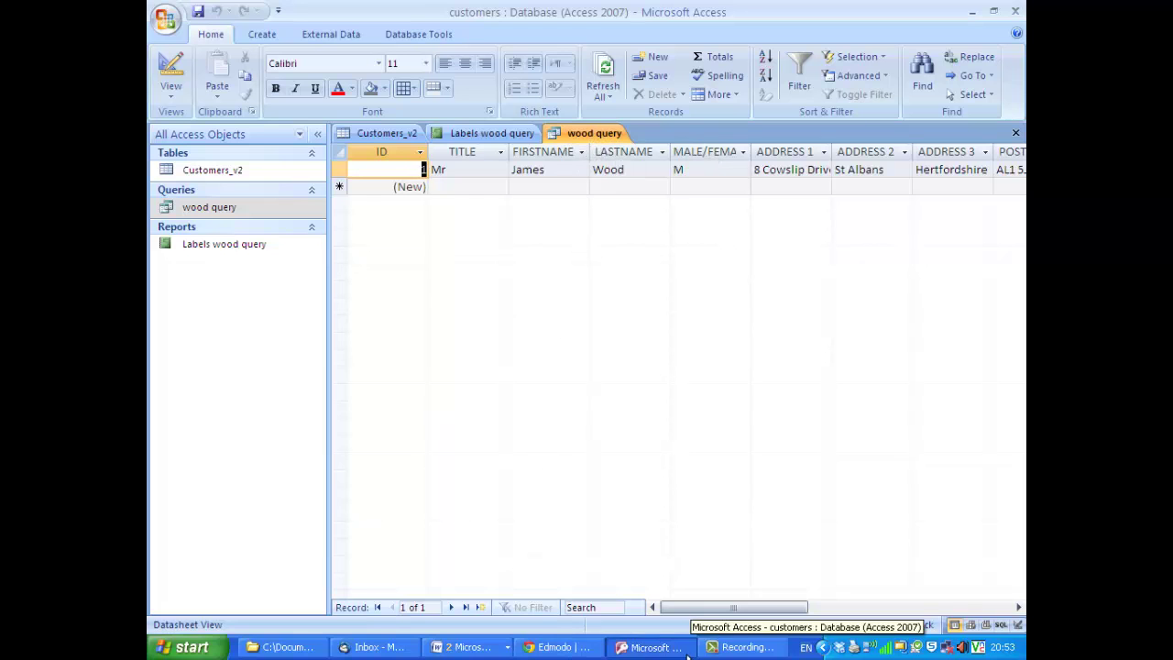
- Return to the Edmodo post and review the address label request in part B and the new customer it concerns
{"action": "left_click", "coordinate": [585, 652]}
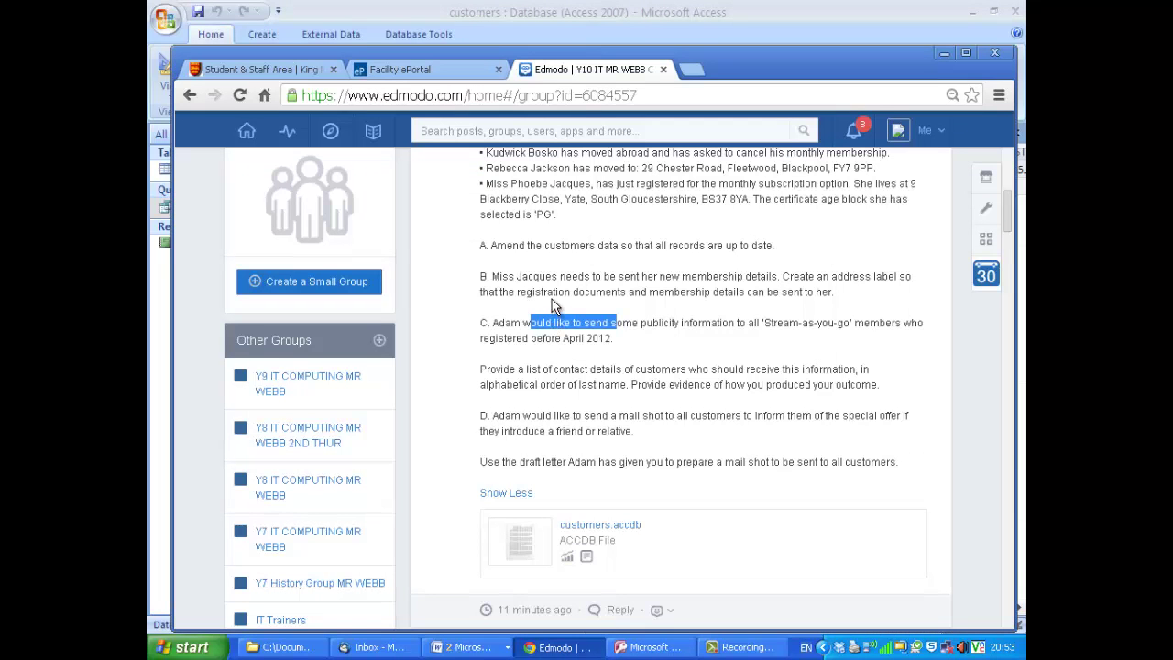
{"action": "left_click_drag", "start_coordinate": [521, 278], "coordinate": [912, 276]}
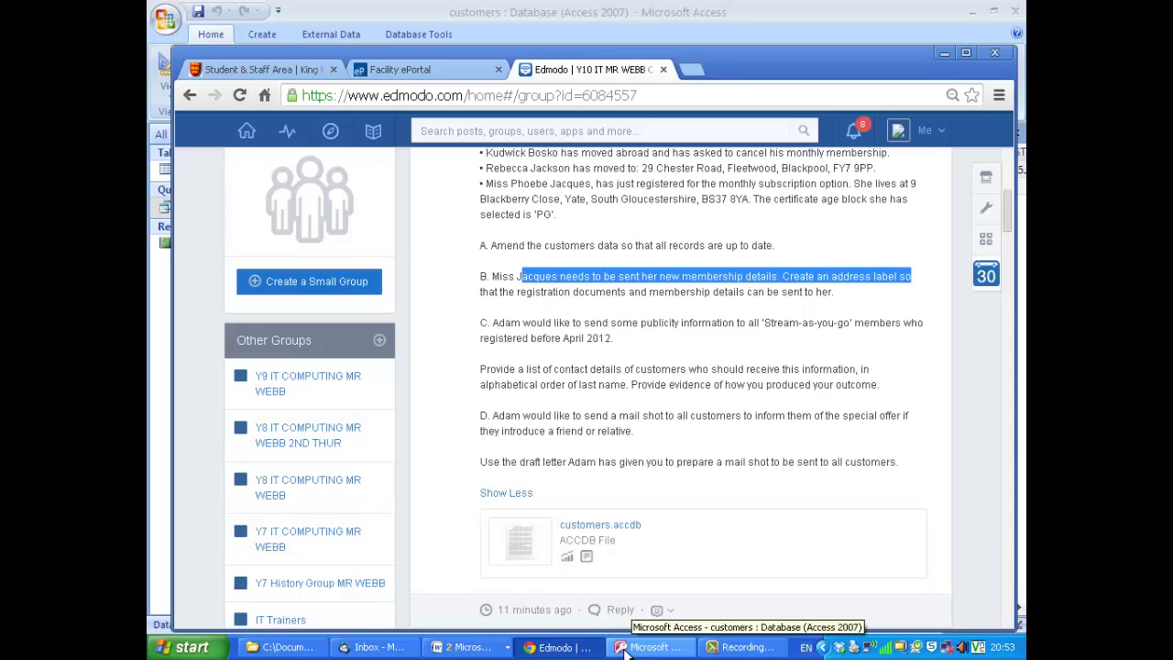
{"action": "left_click_drag", "start_coordinate": [502, 183], "coordinate": [603, 184]}
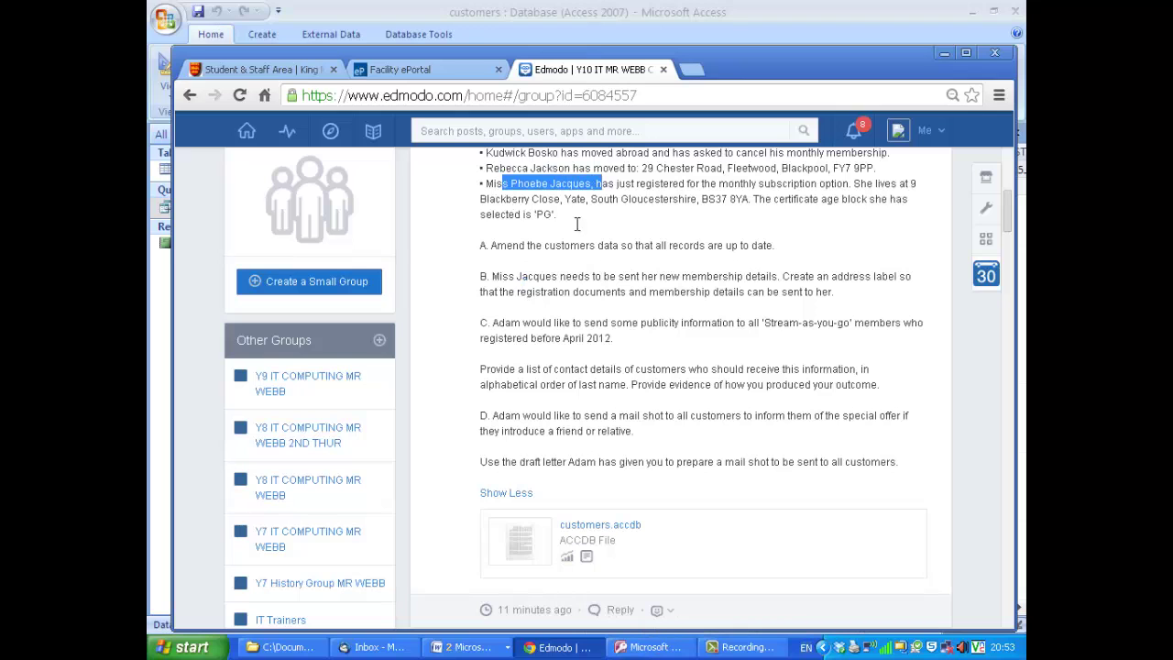
- Switch back to Access and review the Customers_v2 table, the existing single-customer query and its labels report
{"action": "left_click", "coordinate": [648, 647]}
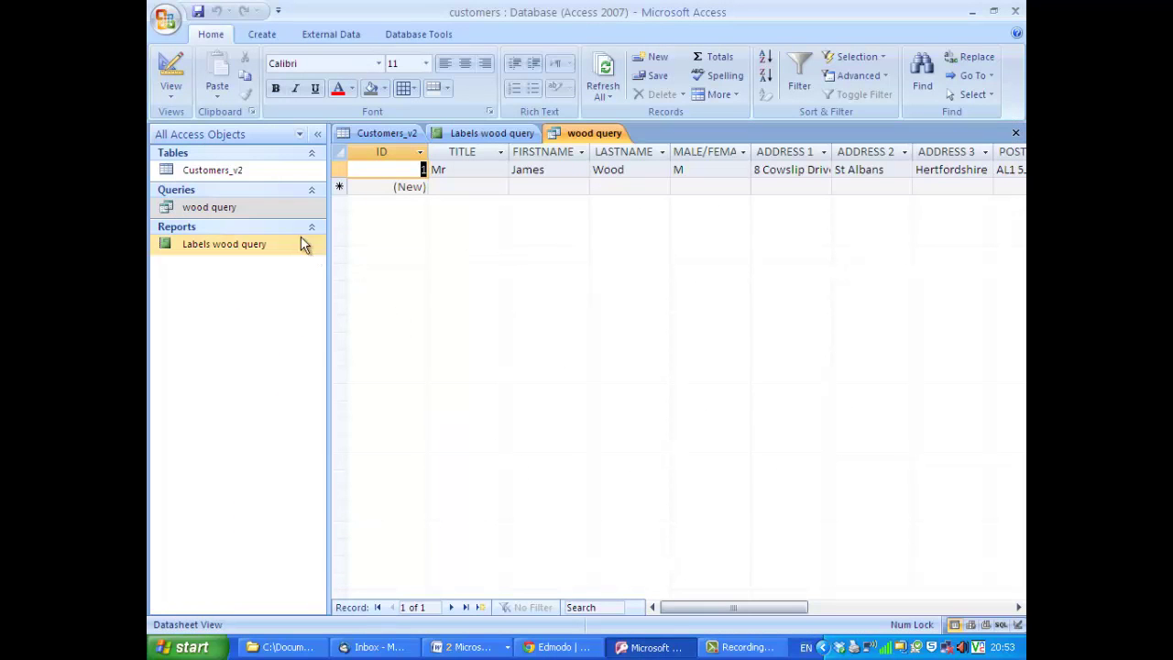
{"action": "double_click", "coordinate": [230, 171]}
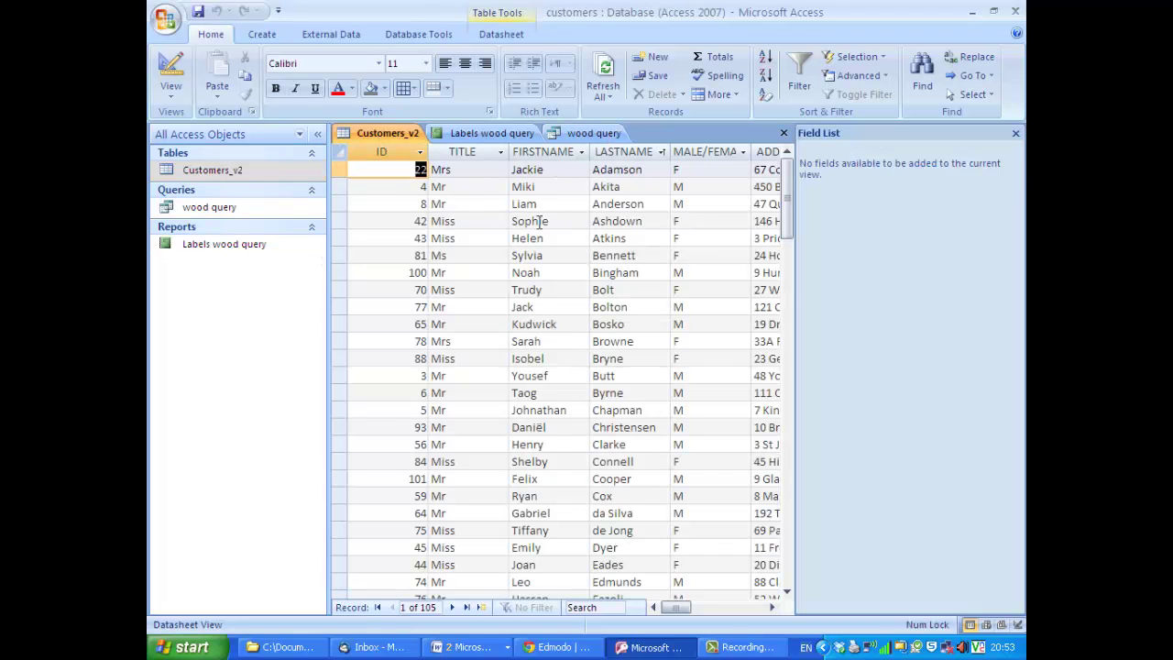
{"action": "double_click", "coordinate": [245, 205]}
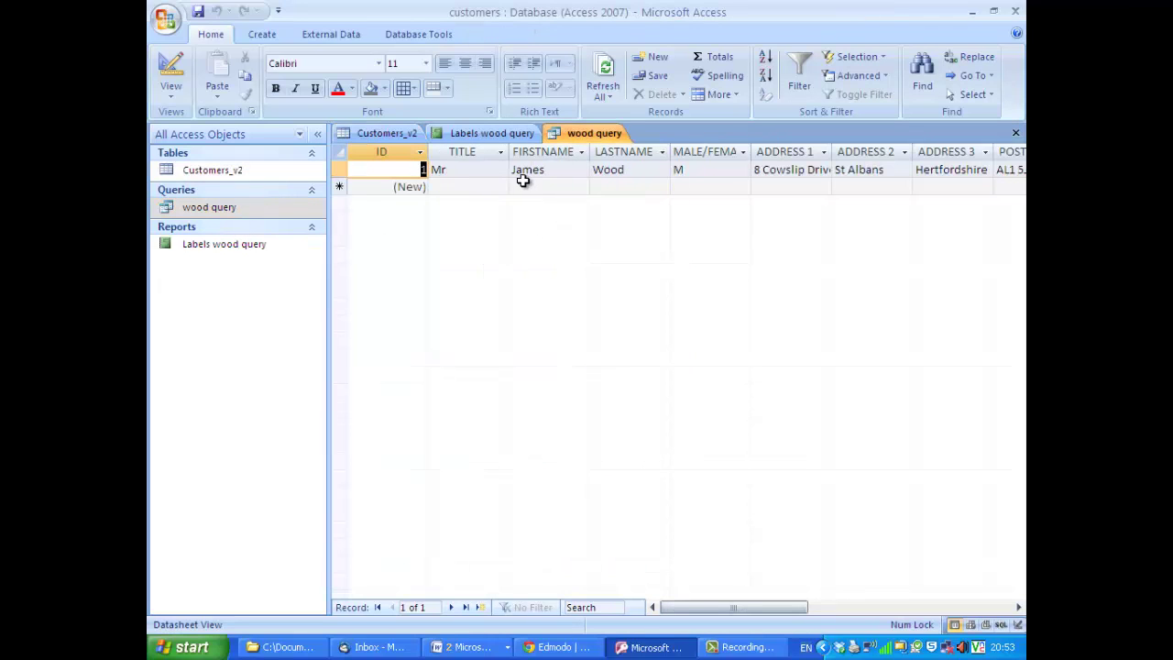
{"action": "double_click", "coordinate": [240, 244]}
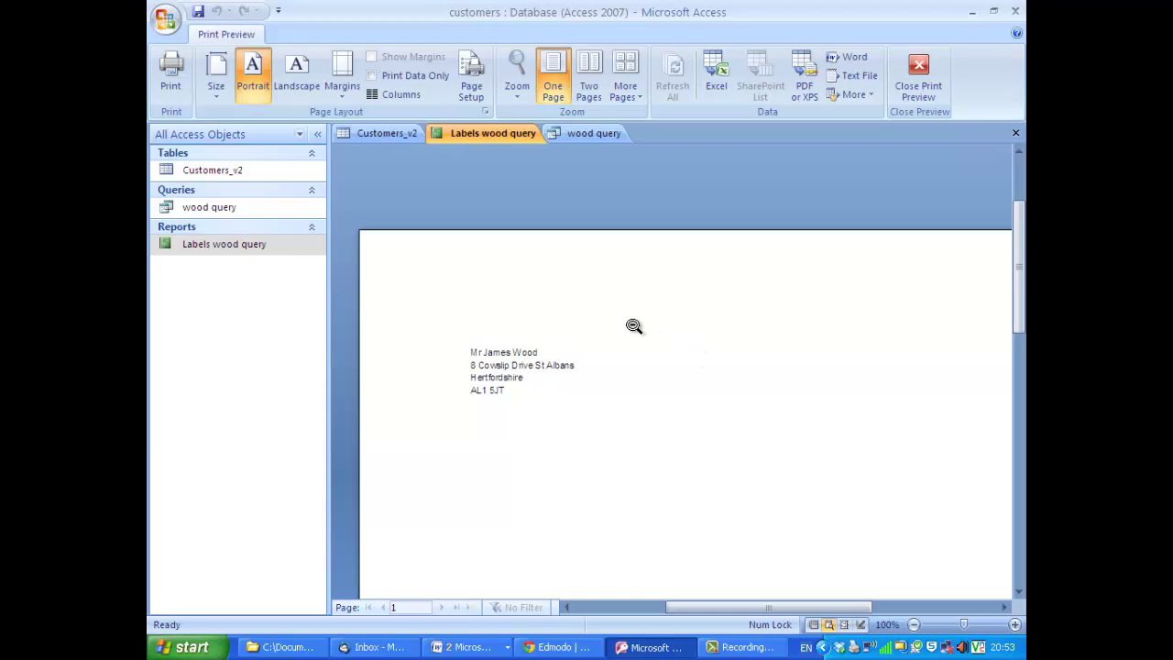
- Create a simple query from the Customers_v2 table that includes all of its fields
{"action": "left_click", "coordinate": [250, 174]}
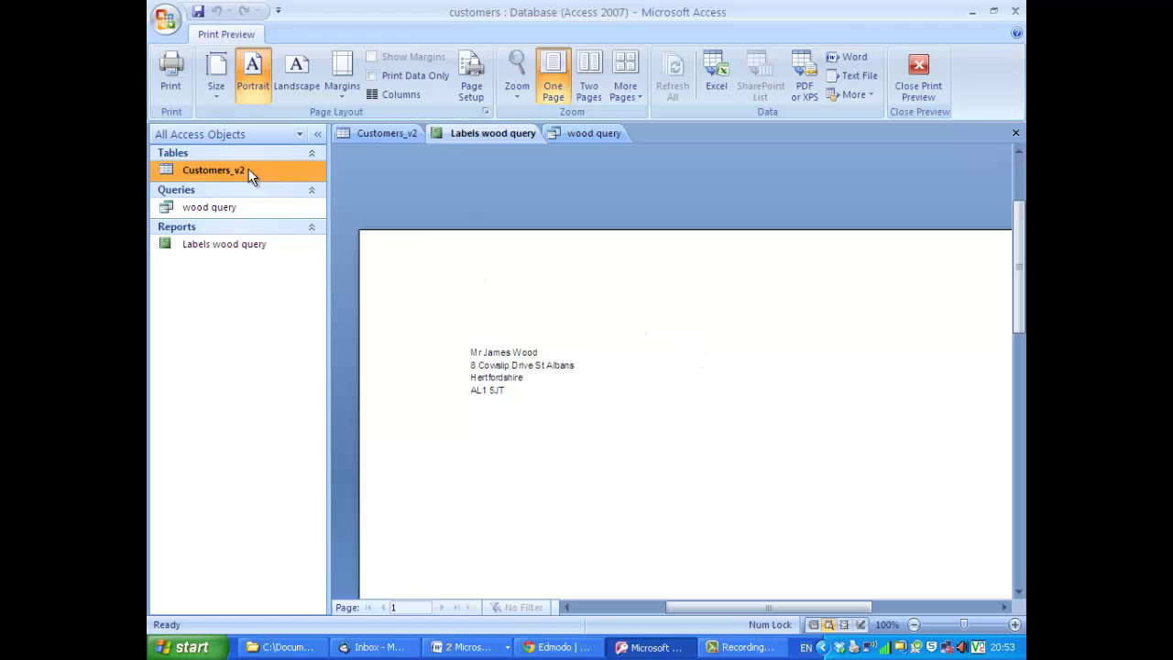
{"action": "left_click", "coordinate": [259, 37]}
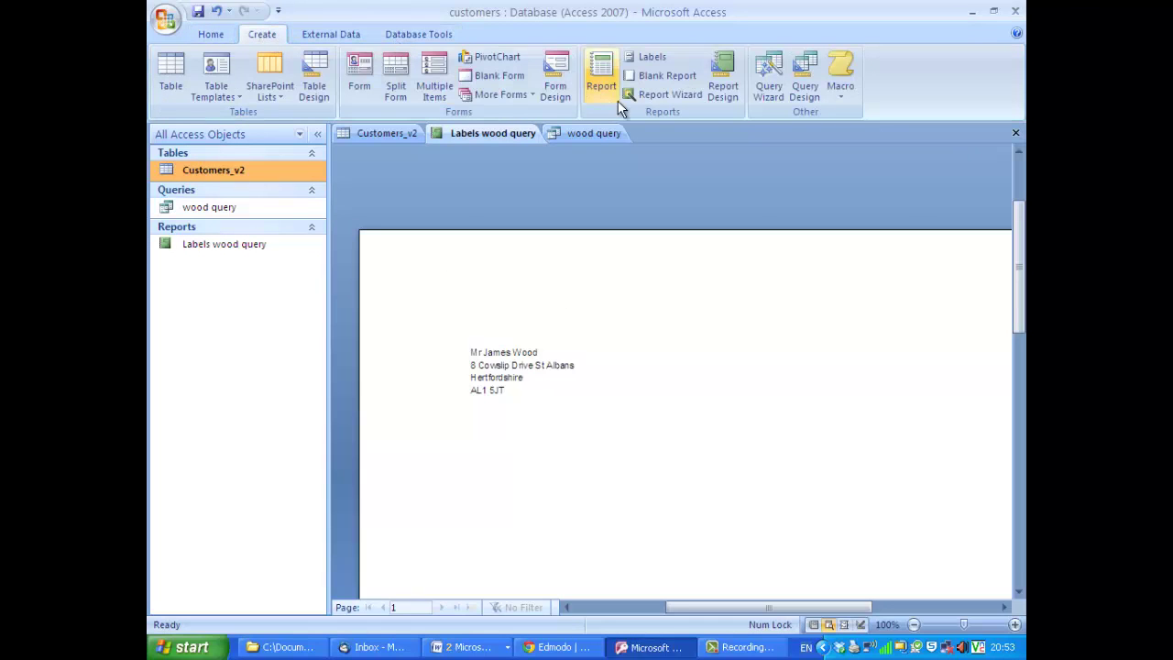
{"action": "left_click", "coordinate": [771, 90]}
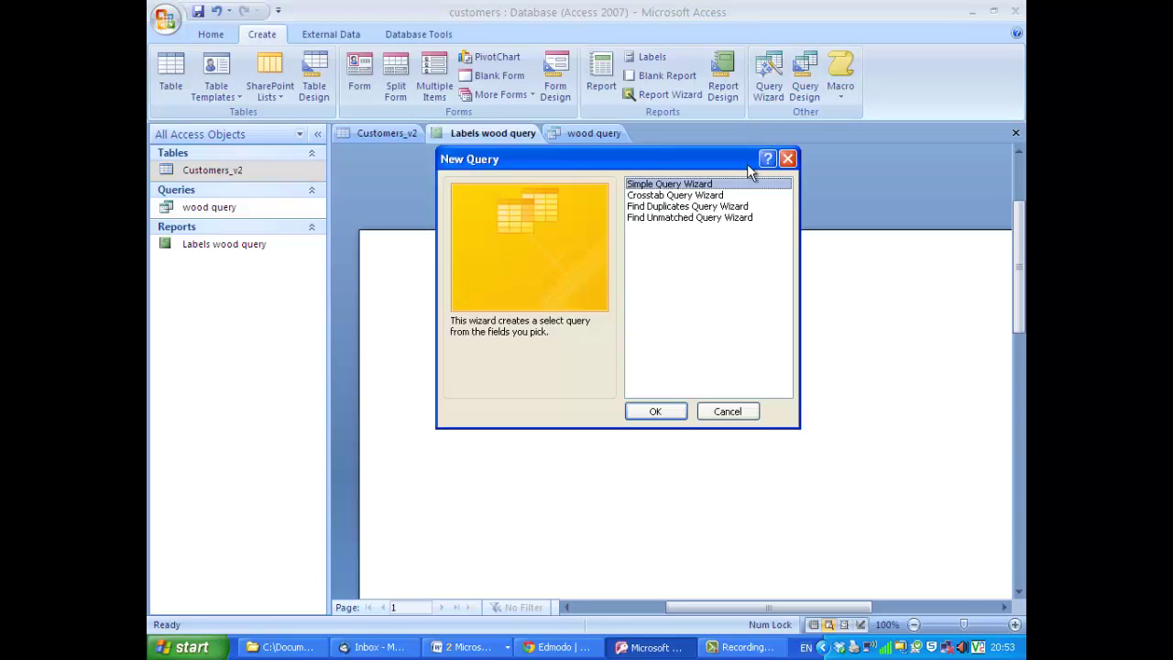
{"action": "left_click", "coordinate": [672, 412]}
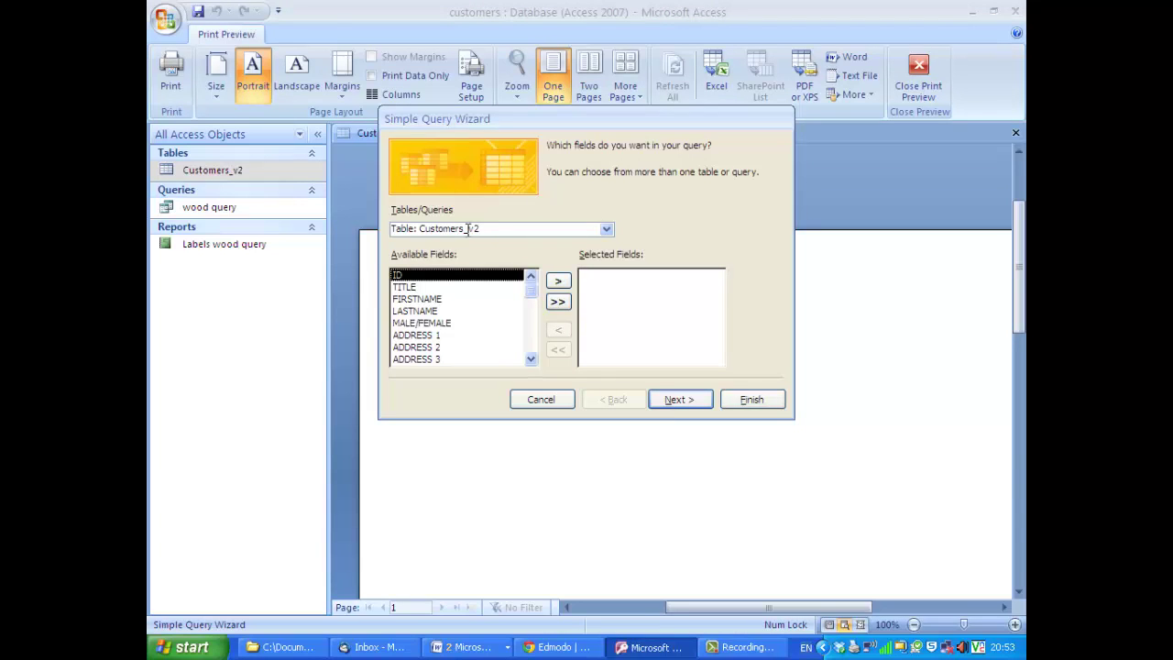
{"action": "left_click", "coordinate": [558, 301]}
{"action": "left_click", "coordinate": [737, 398]}
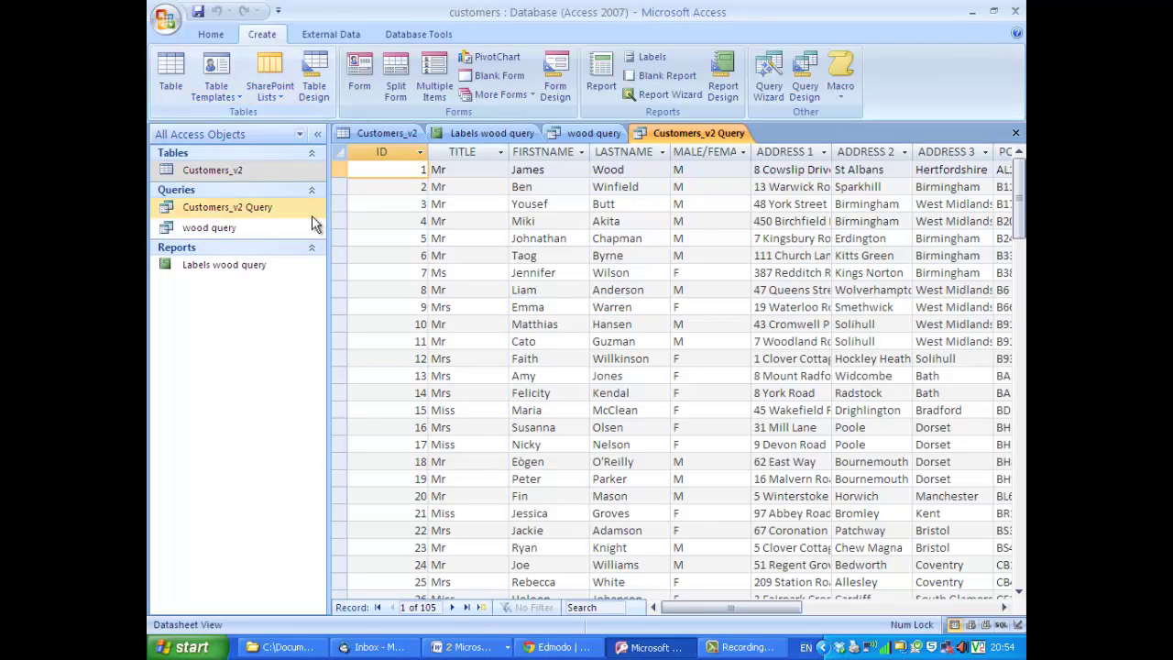
- Set the new query's LASTNAME criterion to the last name of the customer with ID 3 and run the query
{"action": "left_click", "coordinate": [264, 211]}
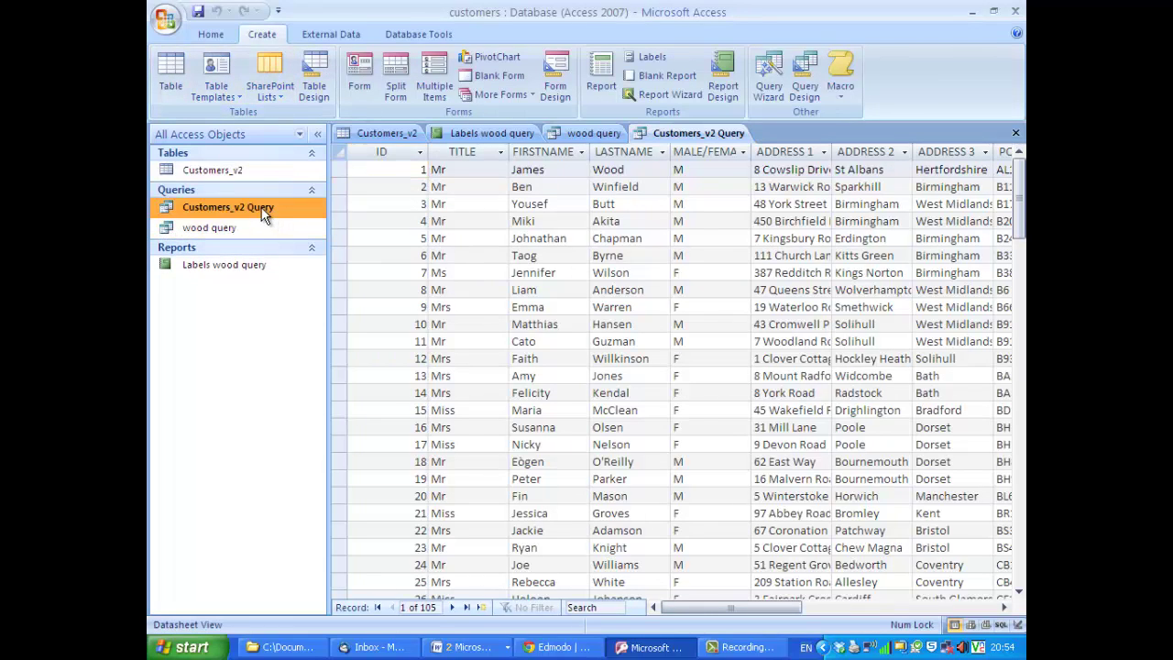
{"action": "left_click", "coordinate": [202, 36]}
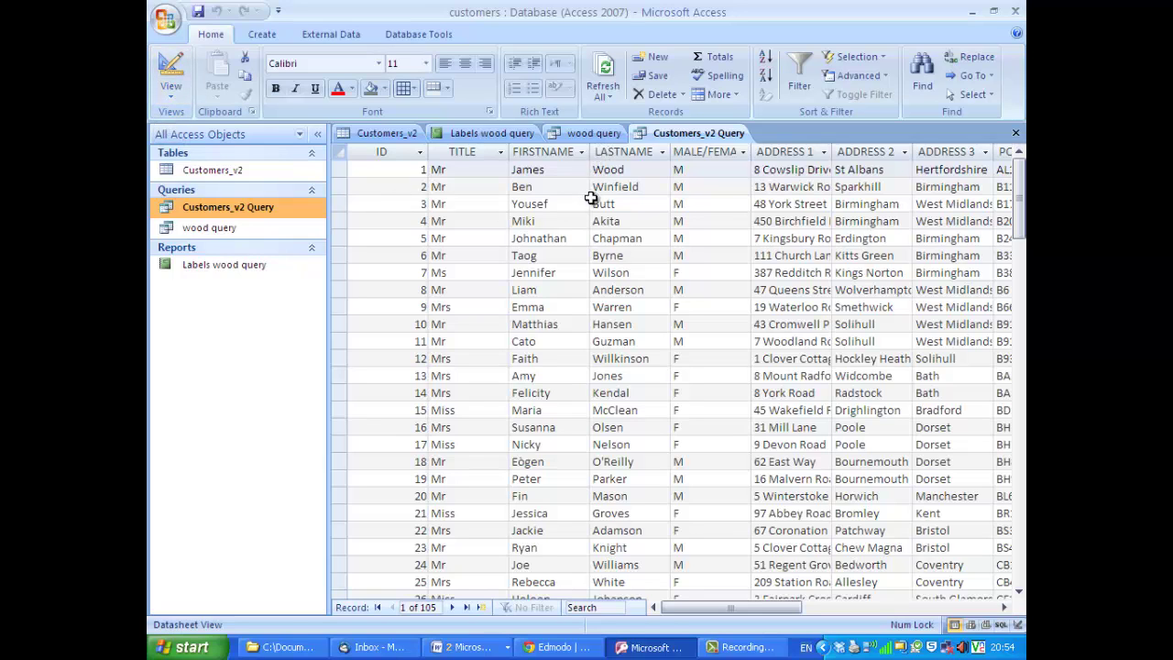
{"action": "left_click_drag", "start_coordinate": [619, 203], "coordinate": [575, 199]}
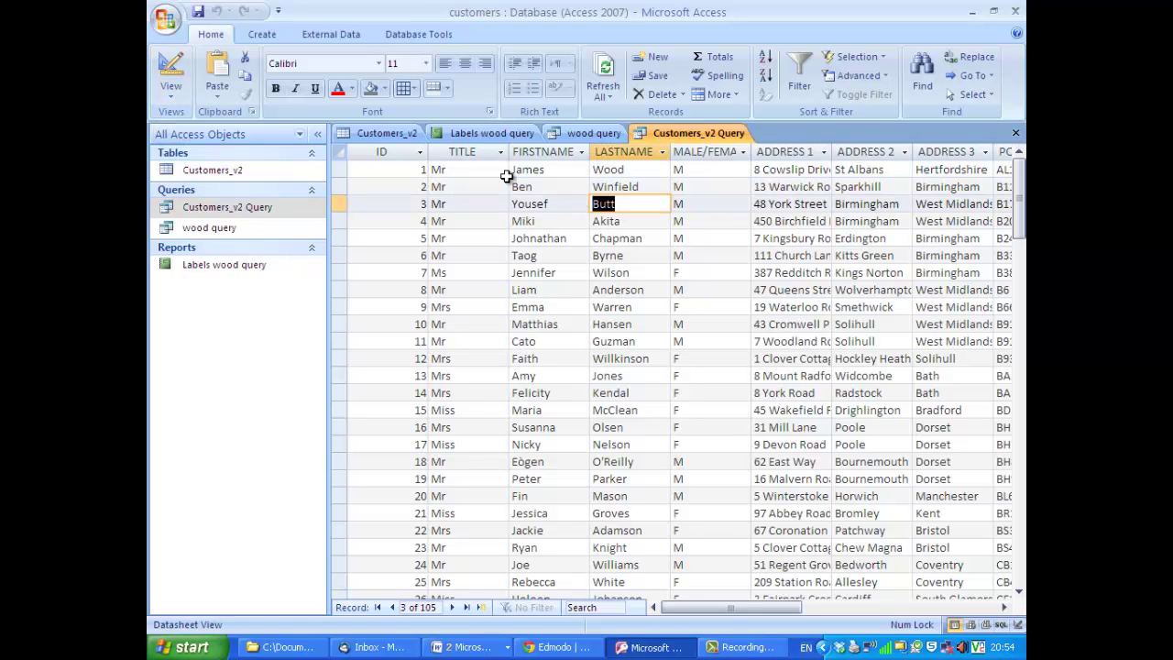
{"action": "left_click", "coordinate": [177, 79]}
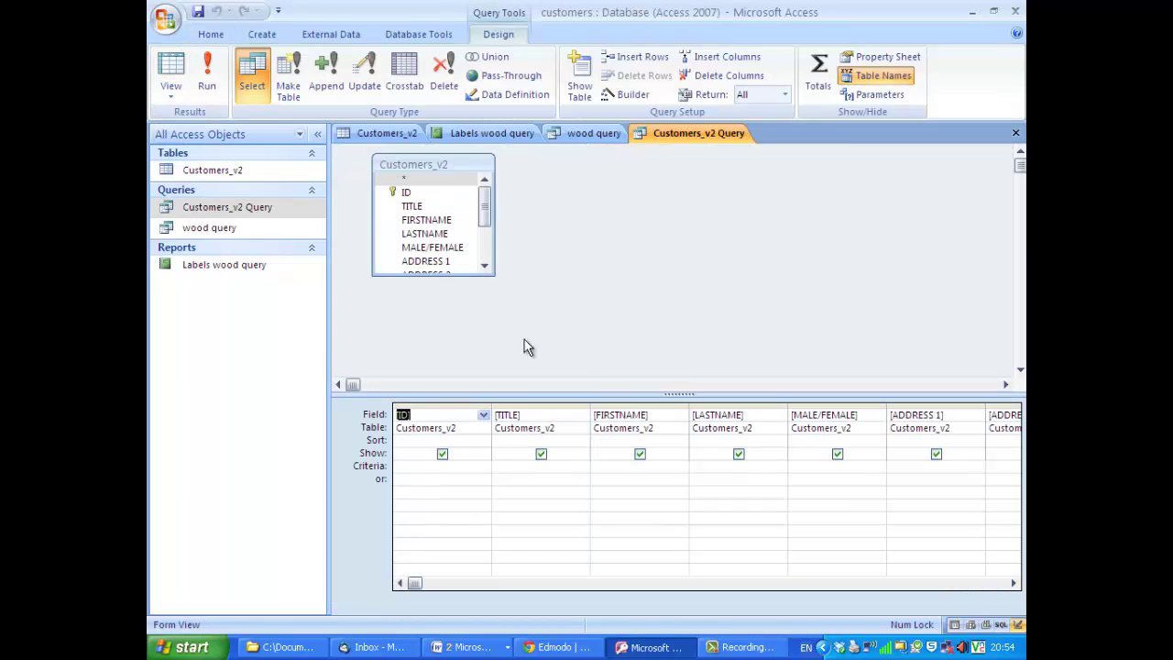
{"action": "left_click", "coordinate": [707, 465]}
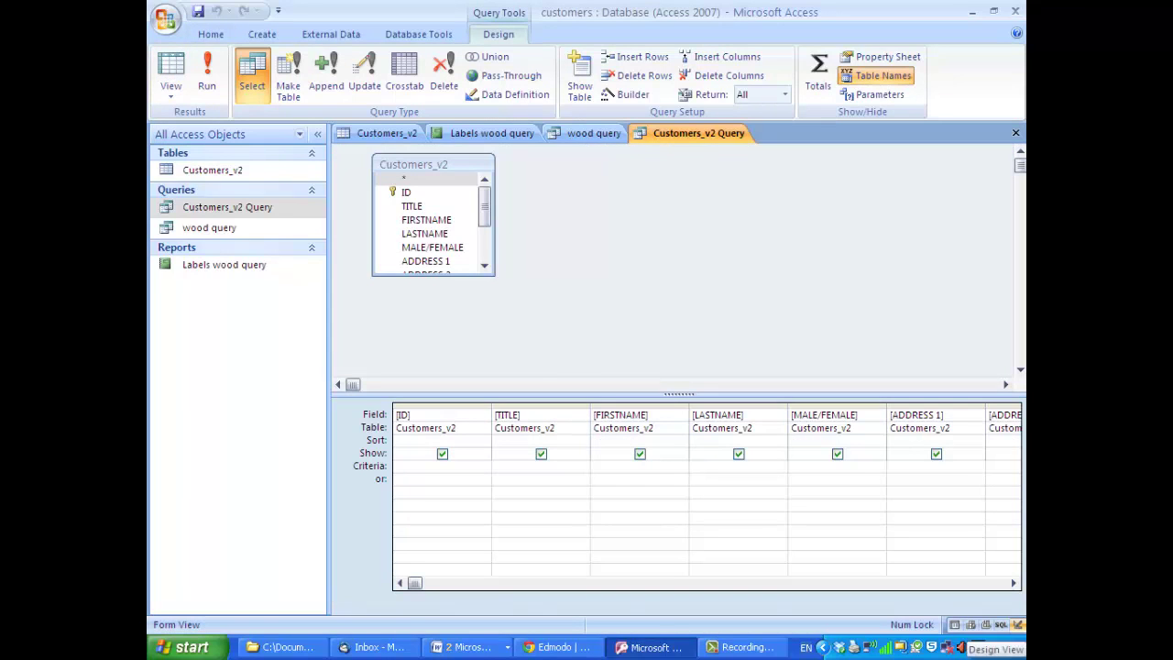
{"action": "type", "text": "butt"}
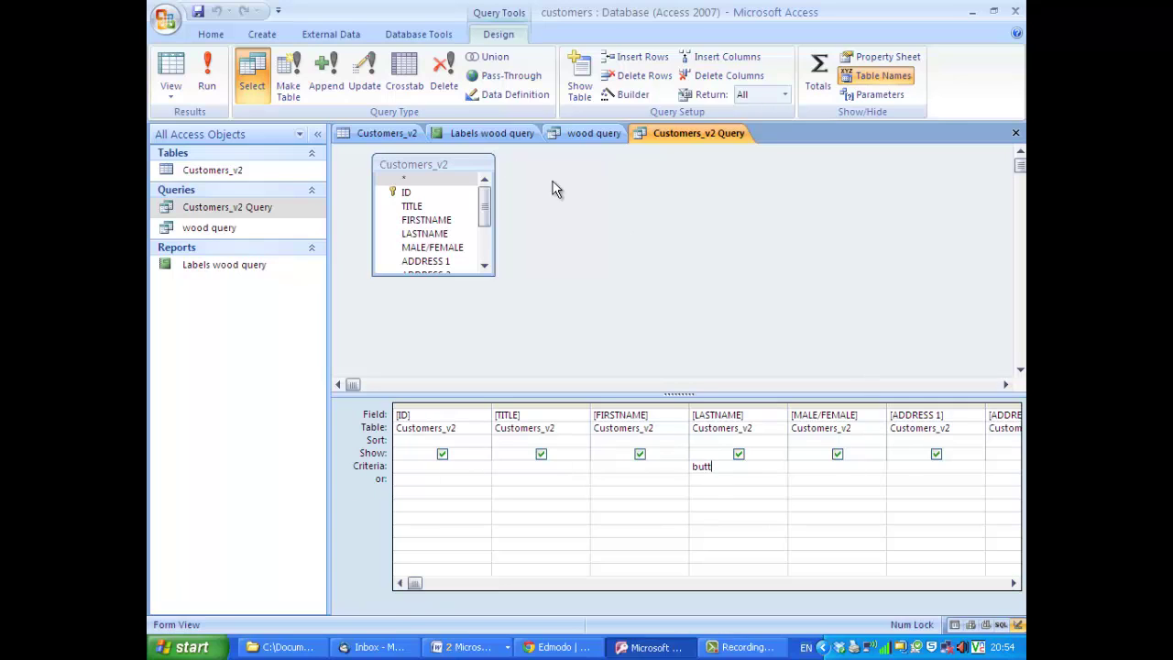
{"action": "left_click", "coordinate": [217, 79]}
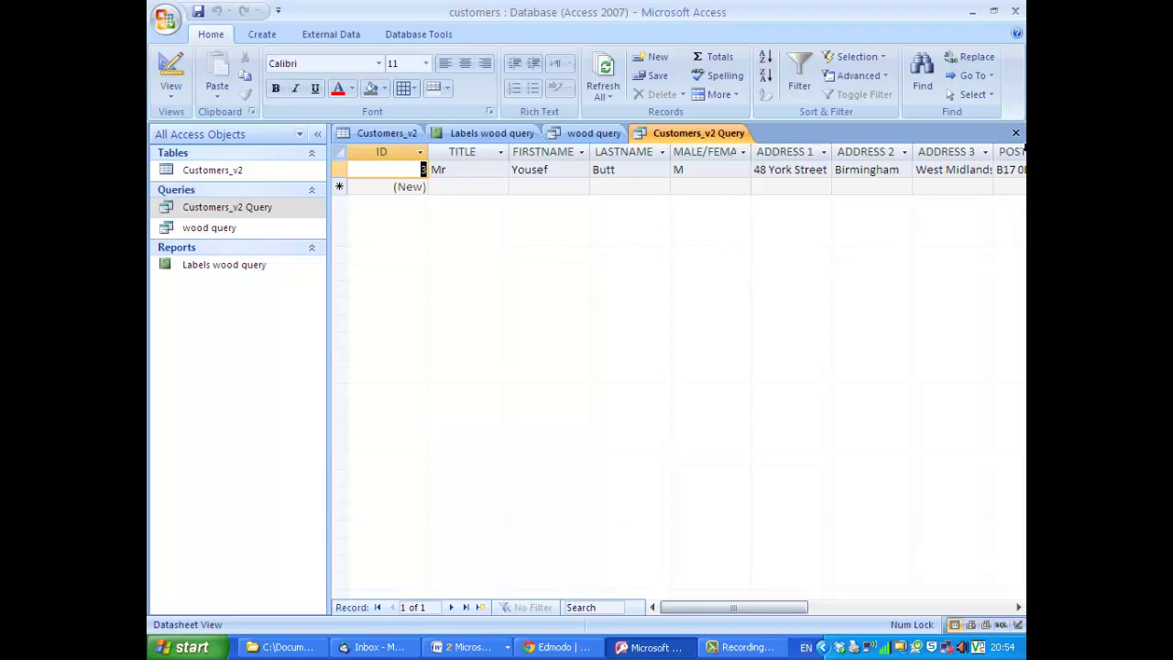
- Close the filtered Customers_v2 Query and rename it with the customer's last name followed by "query"
{"action": "left_click", "coordinate": [1015, 133]}
{"action": "left_click", "coordinate": [223, 211]}
{"action": "right_click", "coordinate": [222, 211]}
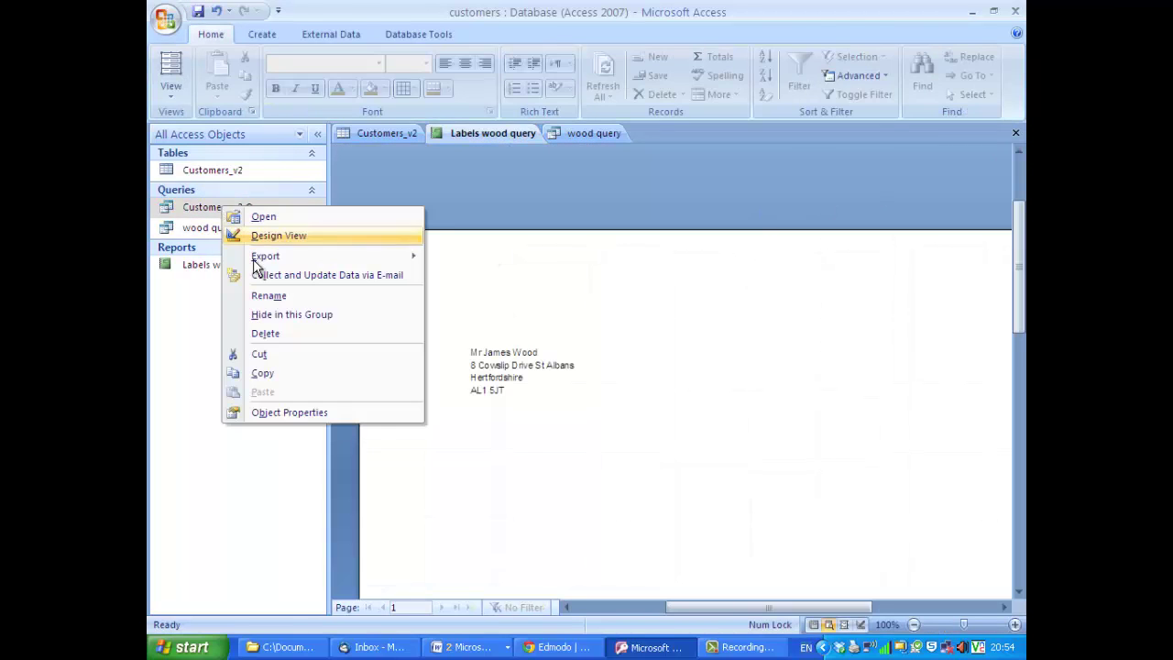
{"action": "left_click", "coordinate": [261, 295]}
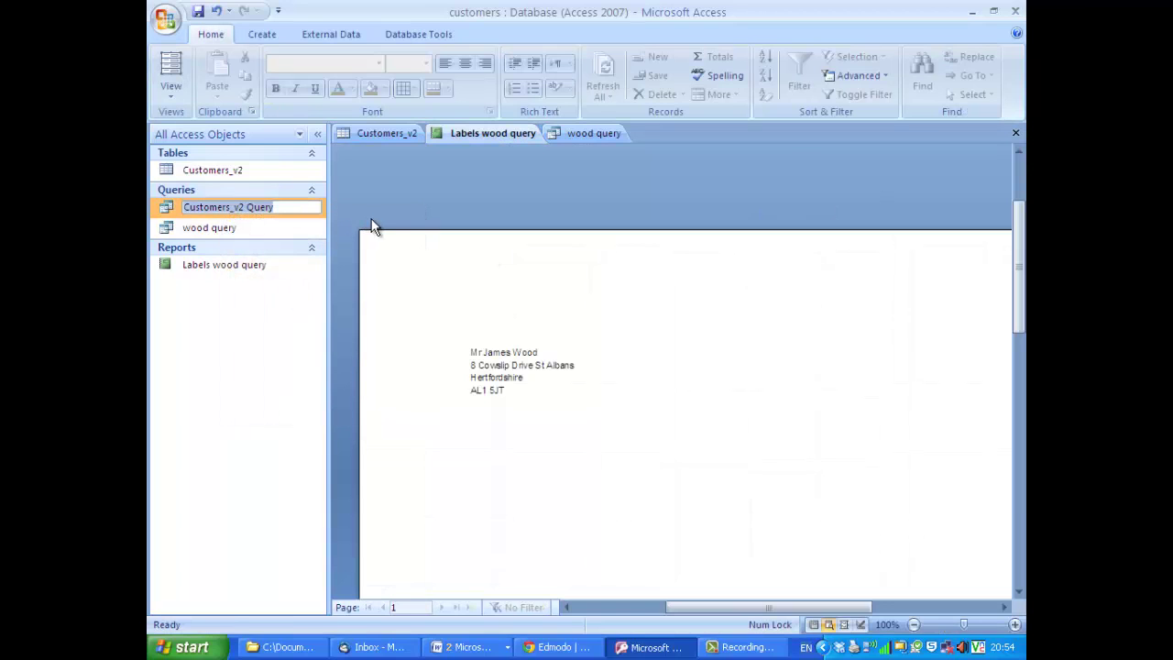
{"action": "type", "text": "butt q"}
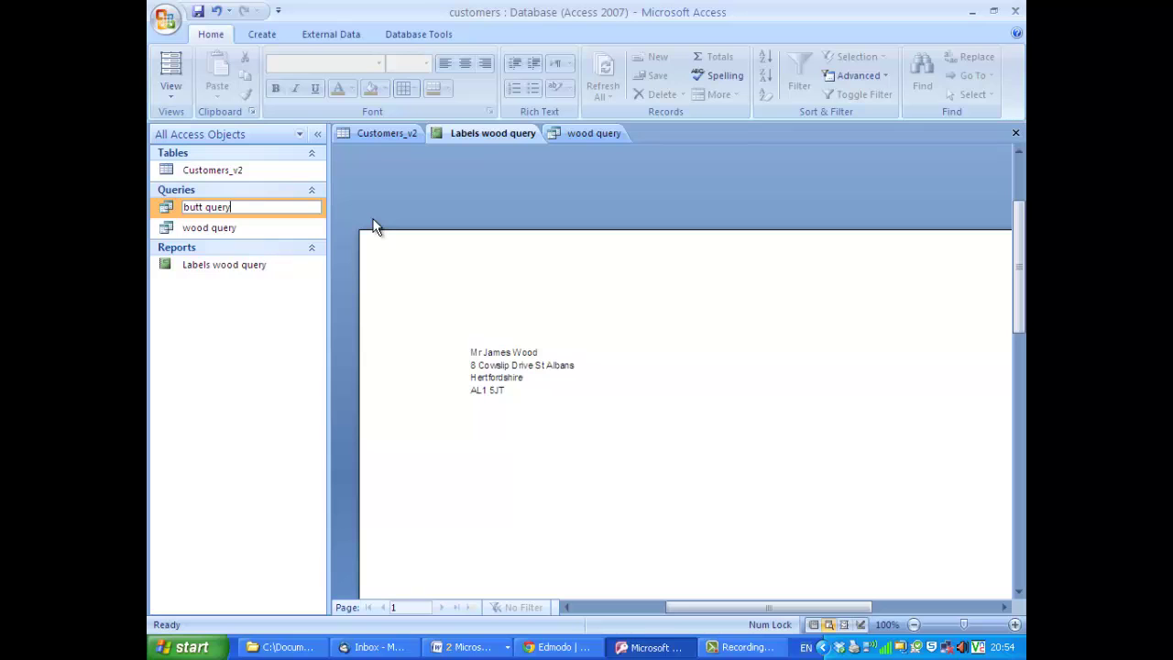
{"action": "key", "text": "Return"}
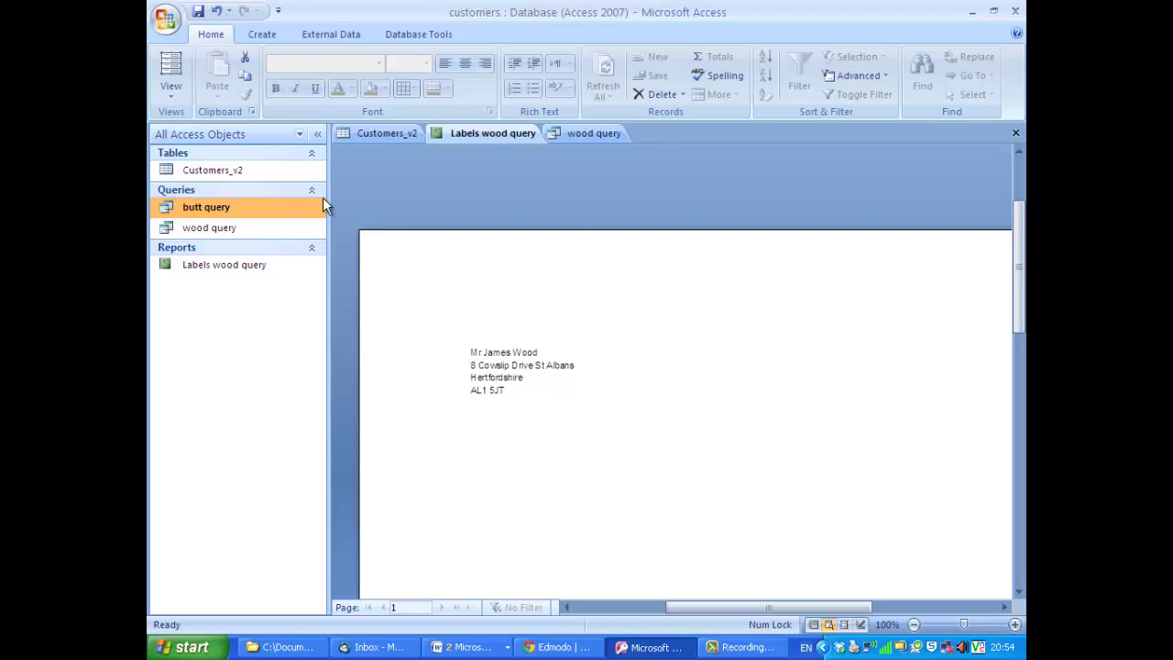
- Start a label report from the query for the customer with ID 3, keeping the C2166 label size and the default text appearance
{"action": "left_click", "coordinate": [197, 231]}
{"action": "left_click", "coordinate": [217, 208]}
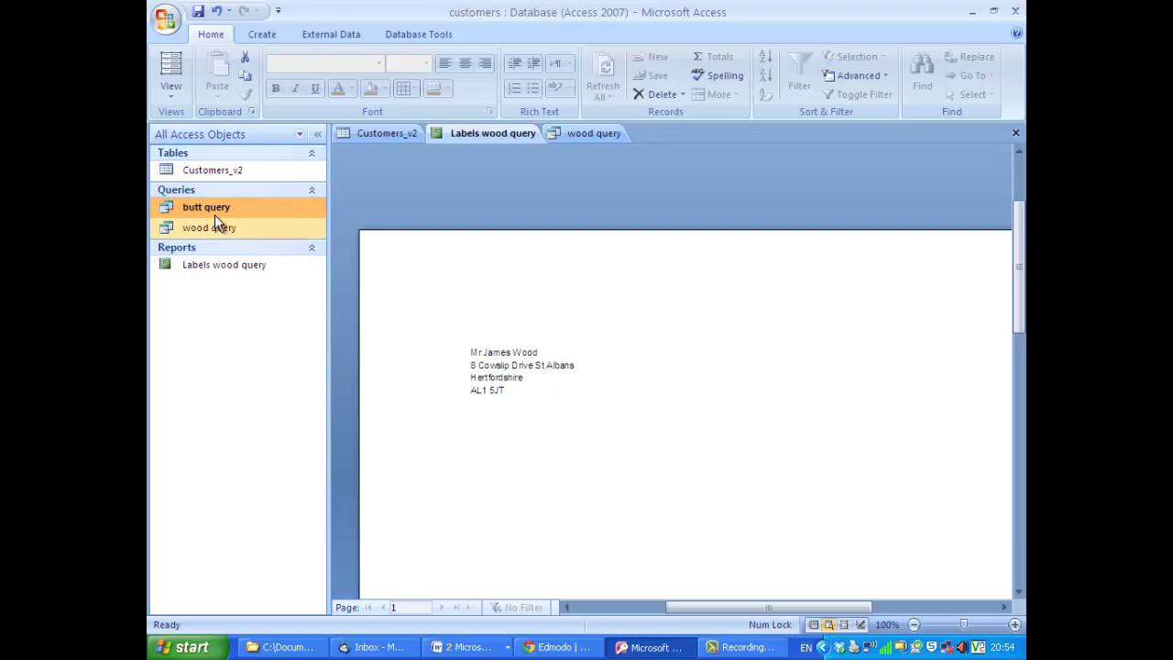
{"action": "left_click", "coordinate": [257, 34]}
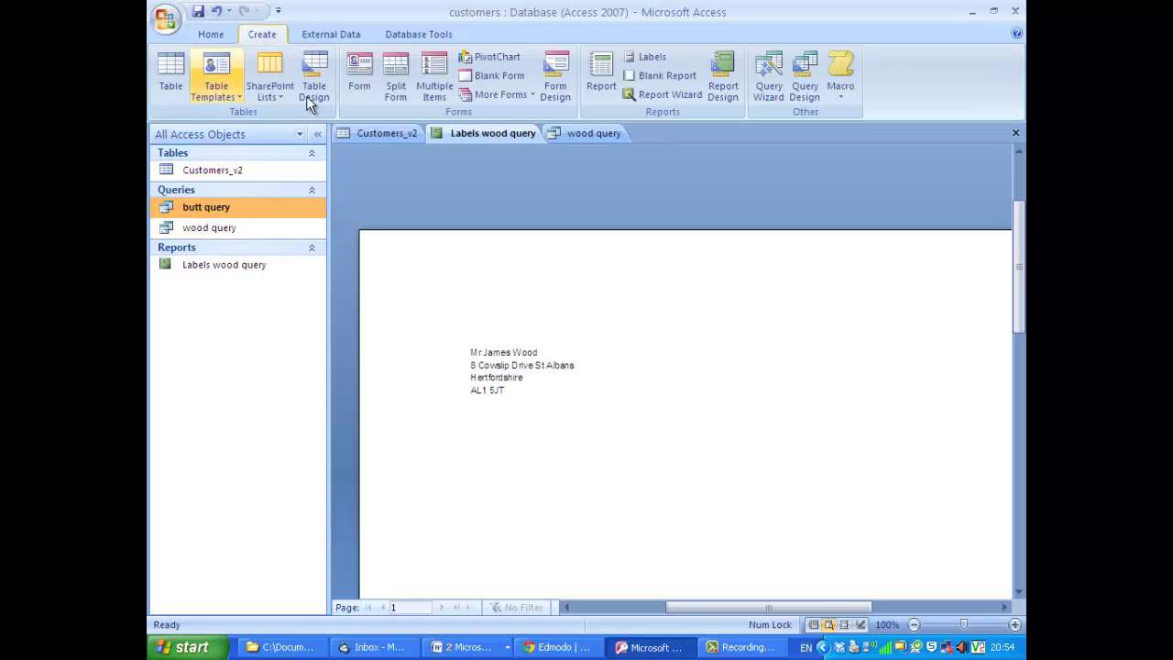
{"action": "left_click", "coordinate": [657, 61]}
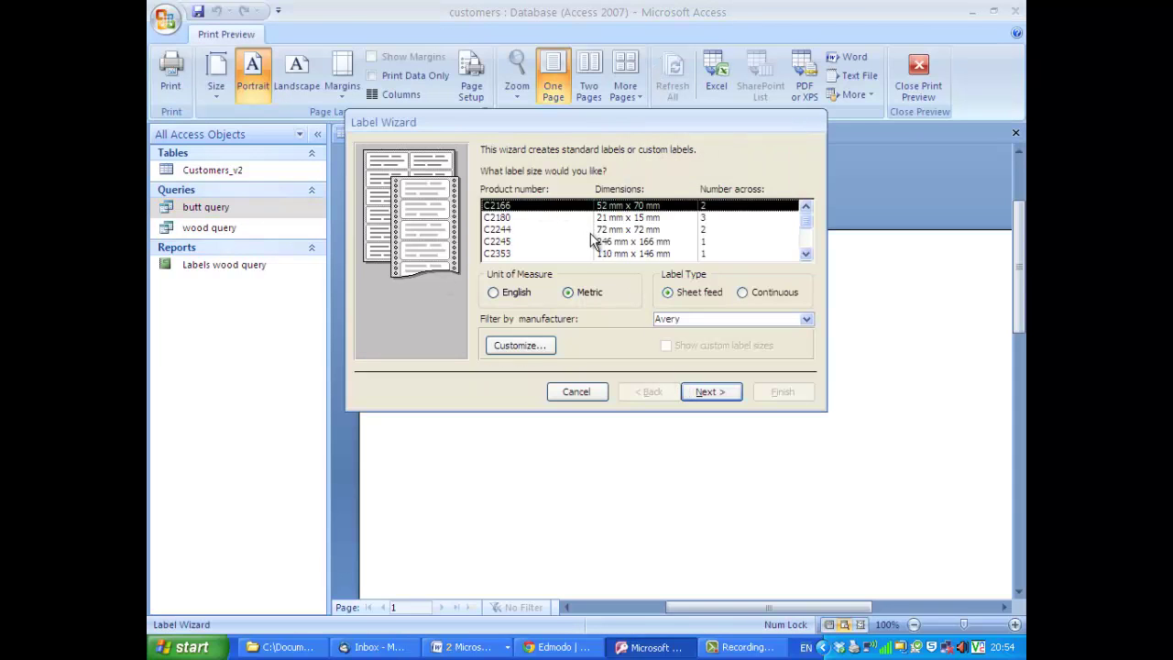
{"action": "left_click", "coordinate": [721, 396]}
{"action": "left_click", "coordinate": [715, 394]}
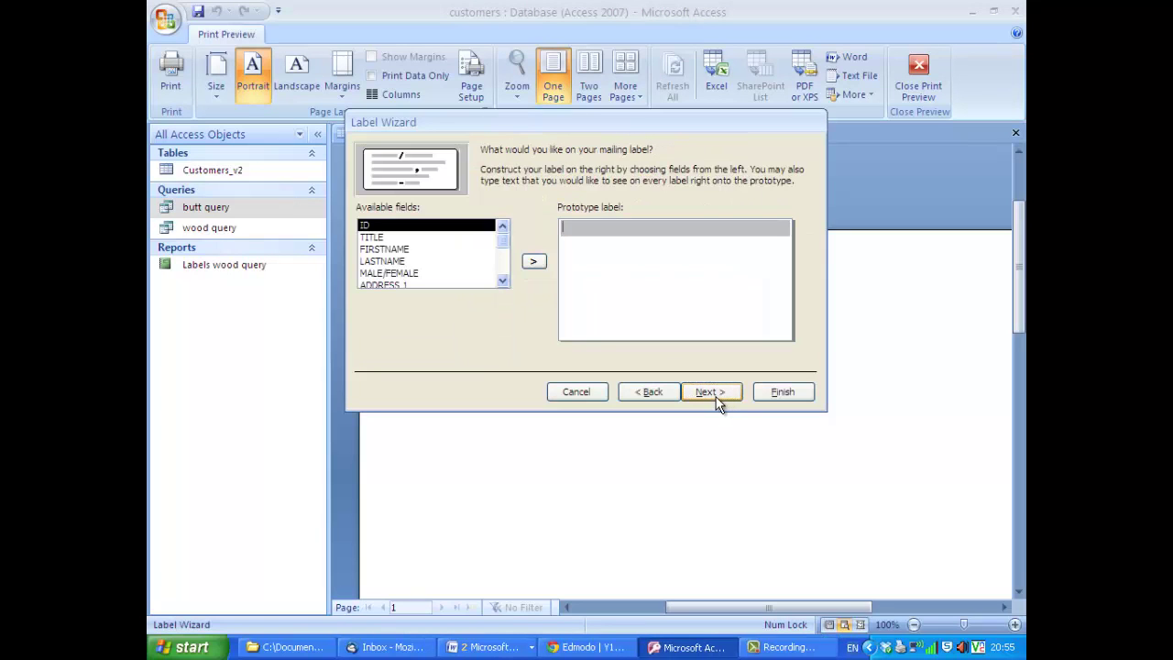
- Put the TITLE, FIRSTNAME and LASTNAME fields on the first line of the prototype label
{"action": "double_click", "coordinate": [390, 238]}
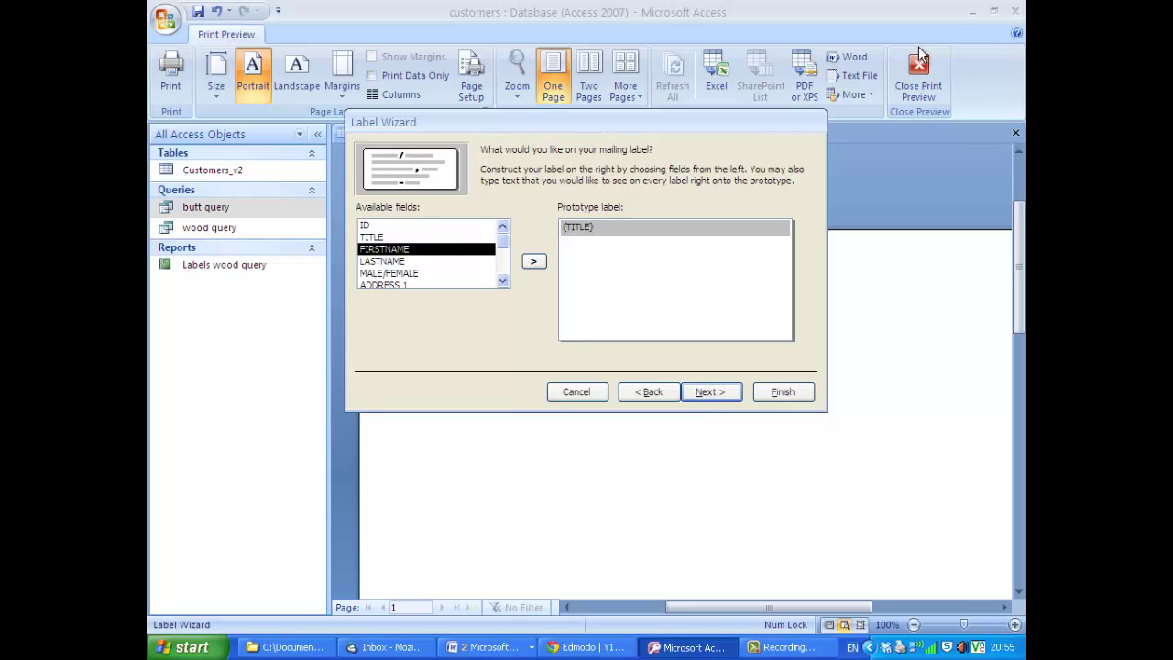
{"action": "double_click", "coordinate": [385, 251]}
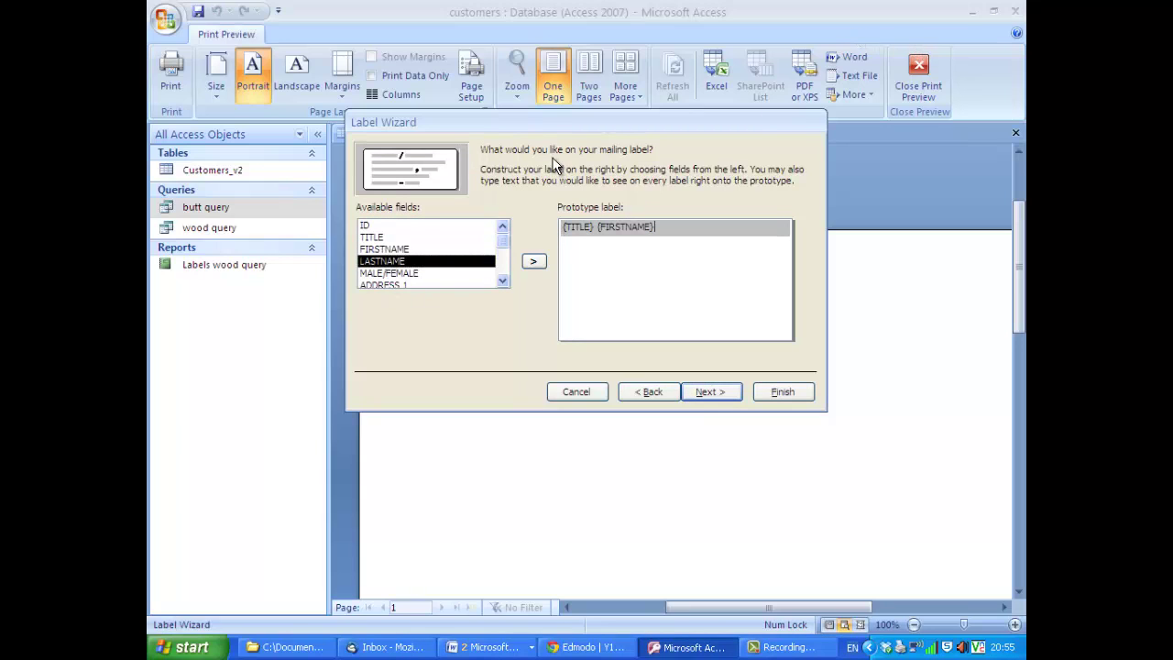
{"action": "double_click", "coordinate": [421, 262]}
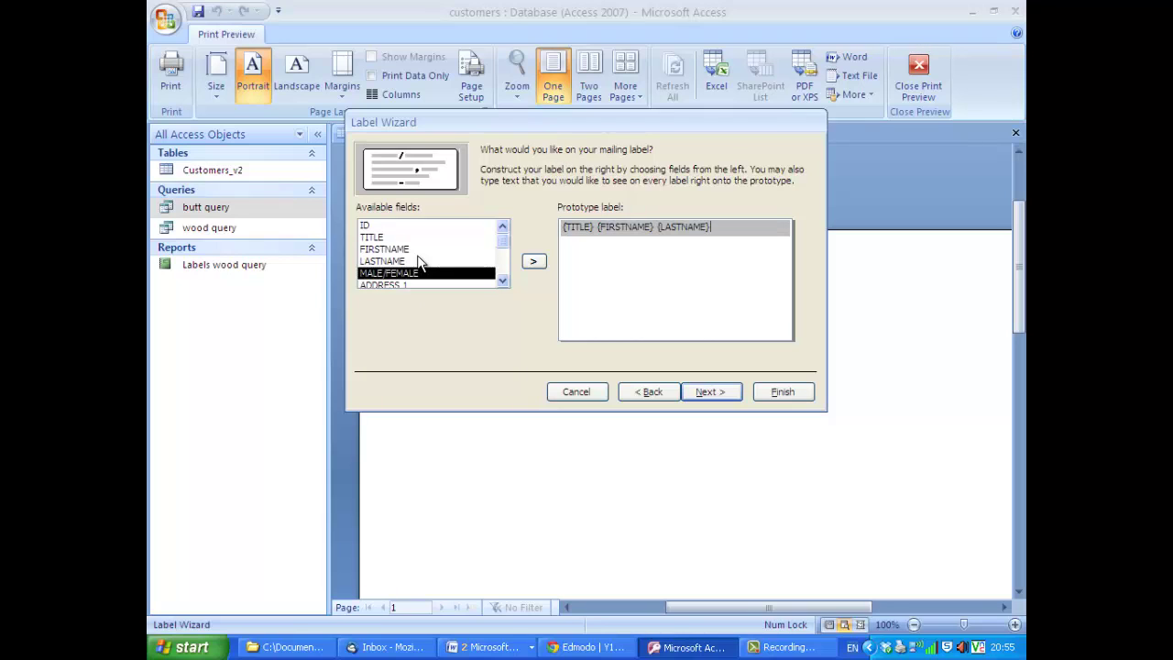
{"action": "left_click", "coordinate": [502, 280]}
{"action": "left_click", "coordinate": [503, 280]}
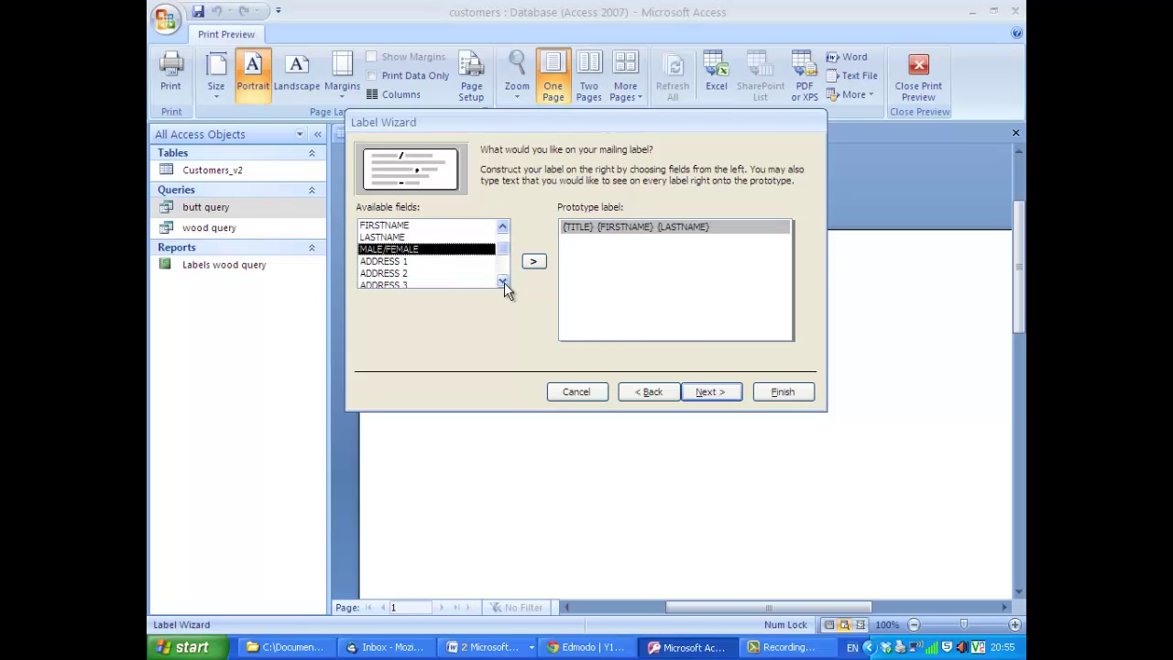
{"action": "left_click", "coordinate": [502, 281]}
{"action": "double_click", "coordinate": [403, 250]}
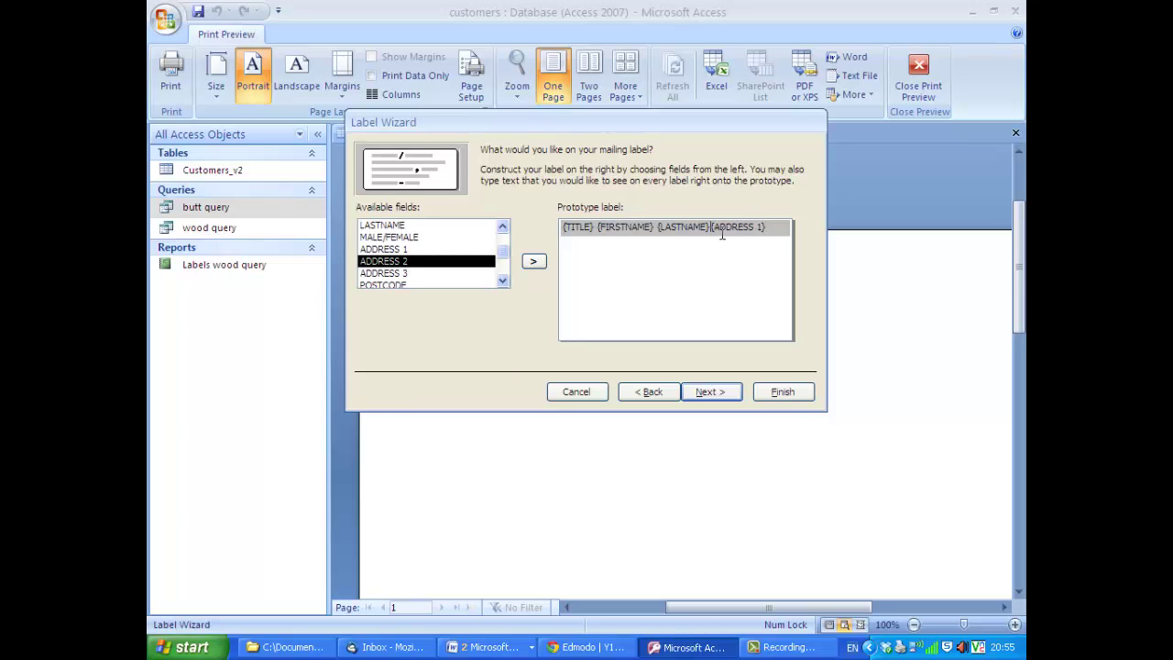
{"action": "key", "text": "Return"}
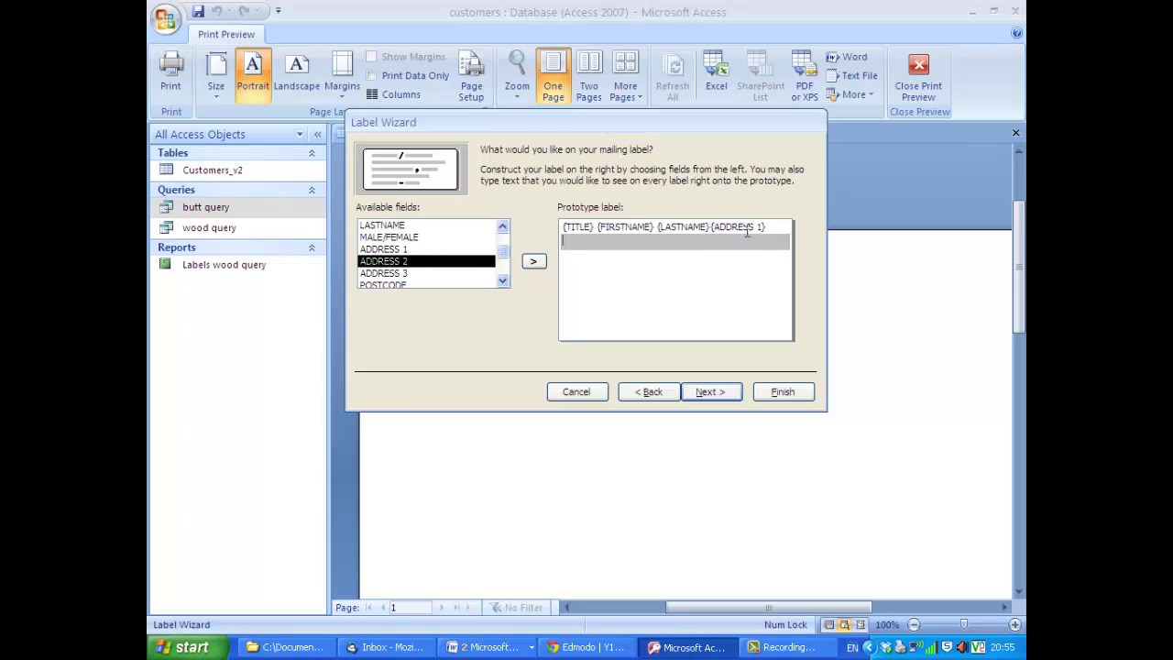
{"action": "left_click", "coordinate": [775, 228]}
{"action": "key", "text": "BackSpace"}
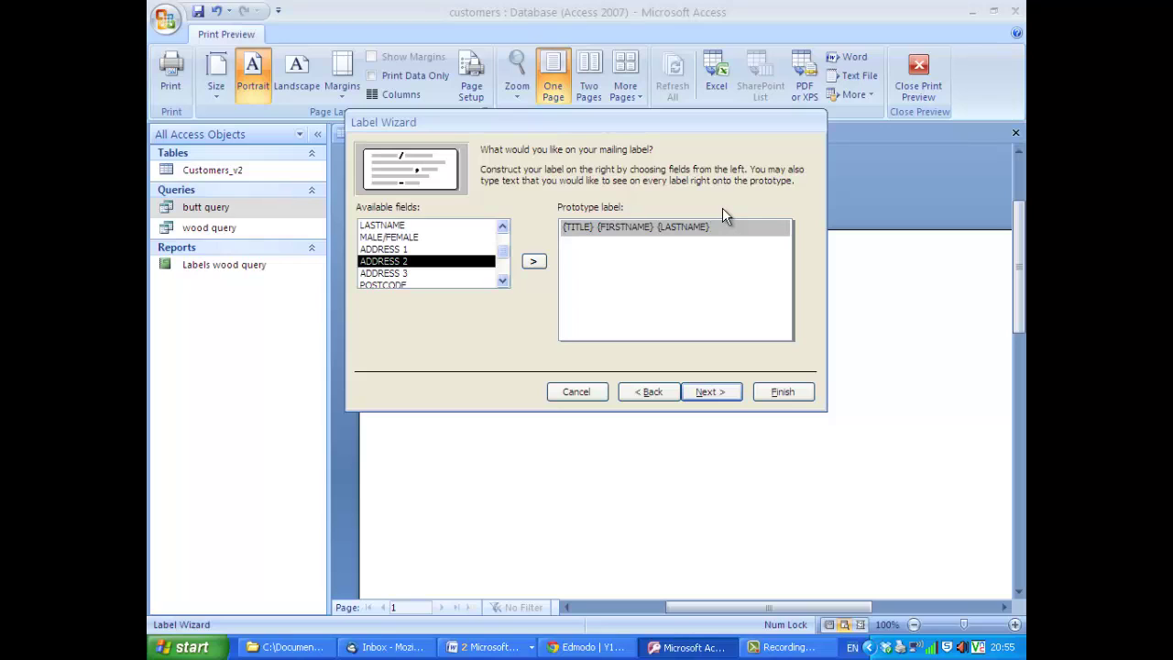
- Add ADDRESS 1 and ADDRESS 2 on the label's second line, ADDRESS 3 on the third and POSTCODE on the fourth
{"action": "key", "text": "Return"}
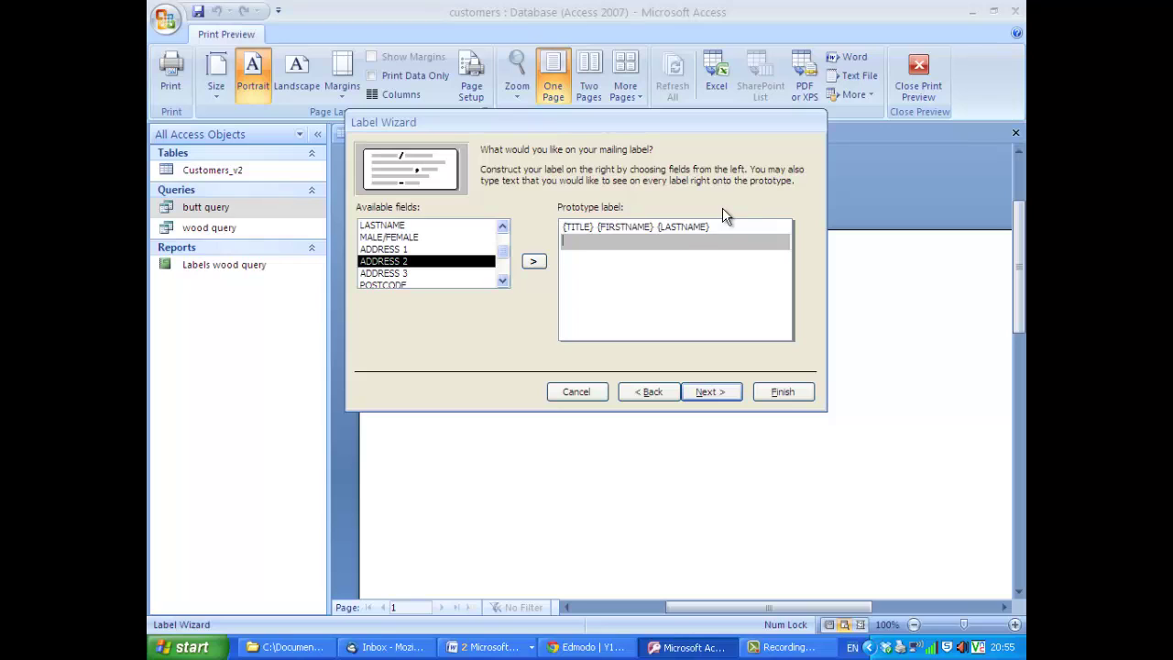
{"action": "left_click", "coordinate": [385, 254]}
{"action": "double_click", "coordinate": [383, 253]}
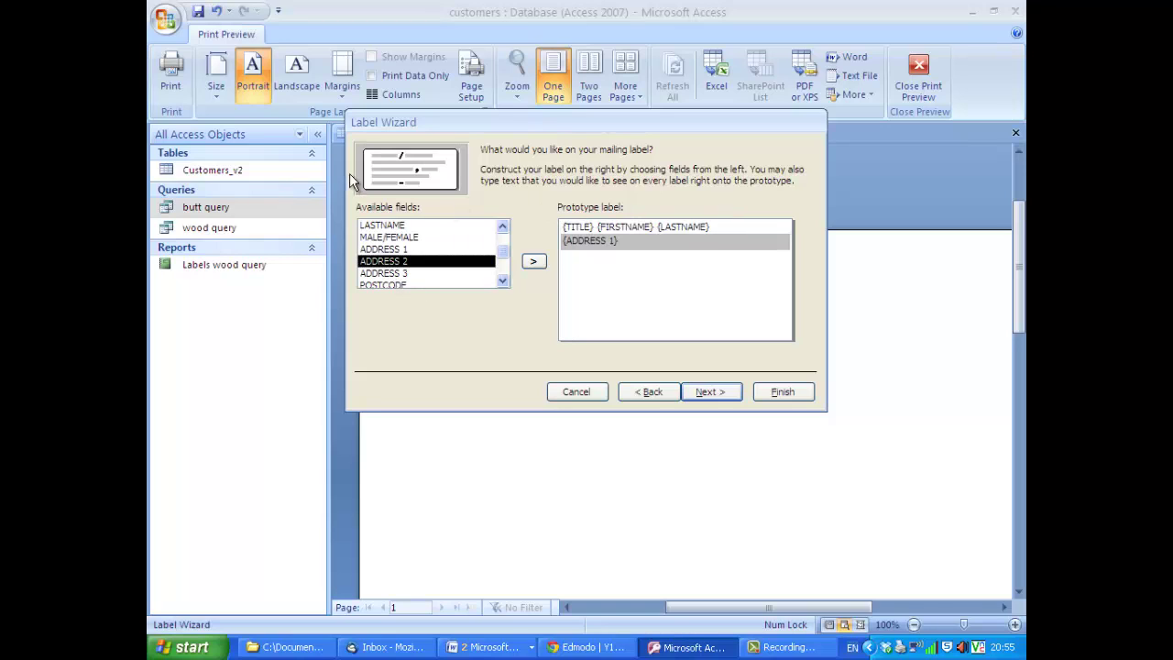
{"action": "double_click", "coordinate": [385, 261]}
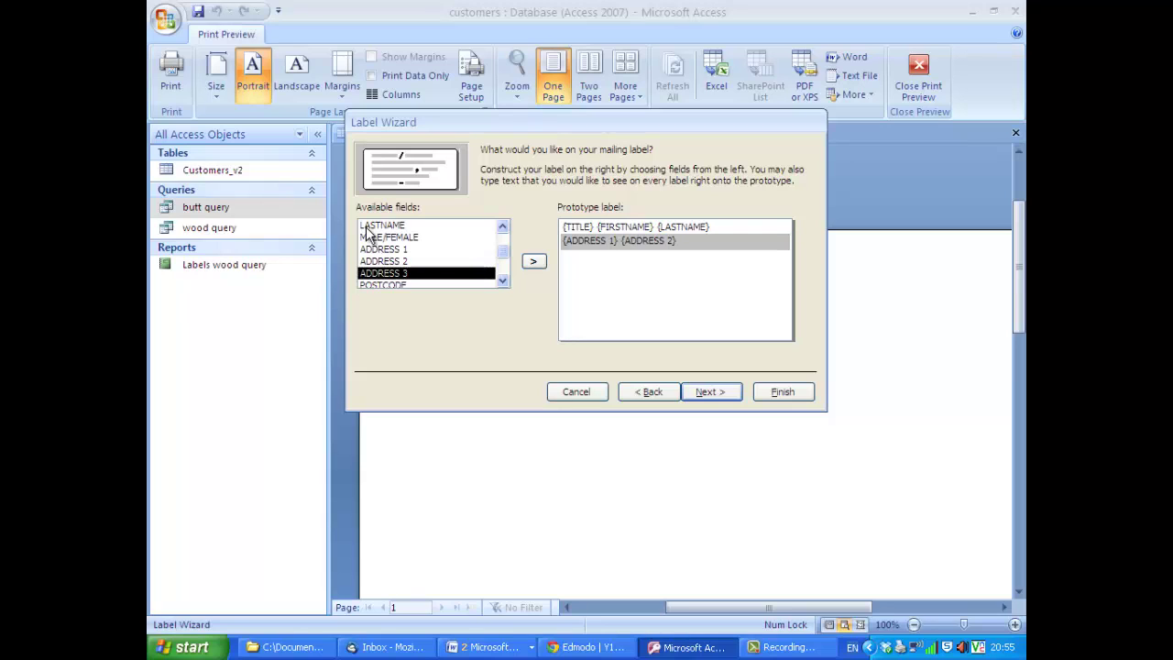
{"action": "key", "text": "Return"}
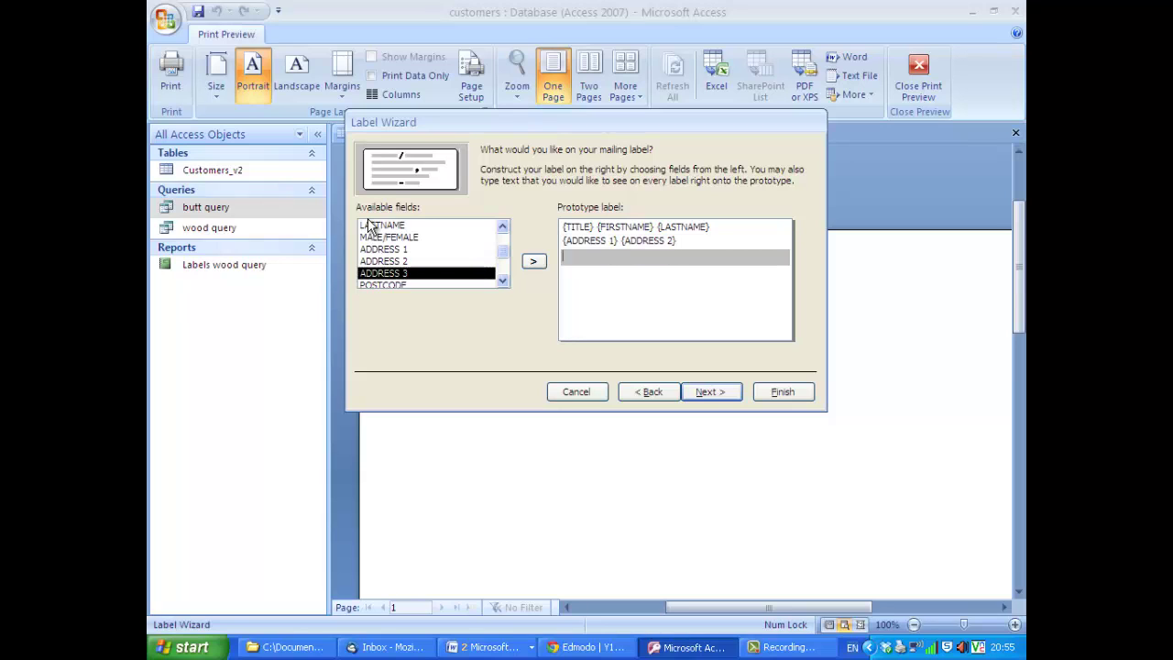
{"action": "double_click", "coordinate": [379, 273]}
{"action": "key", "text": "Return"}
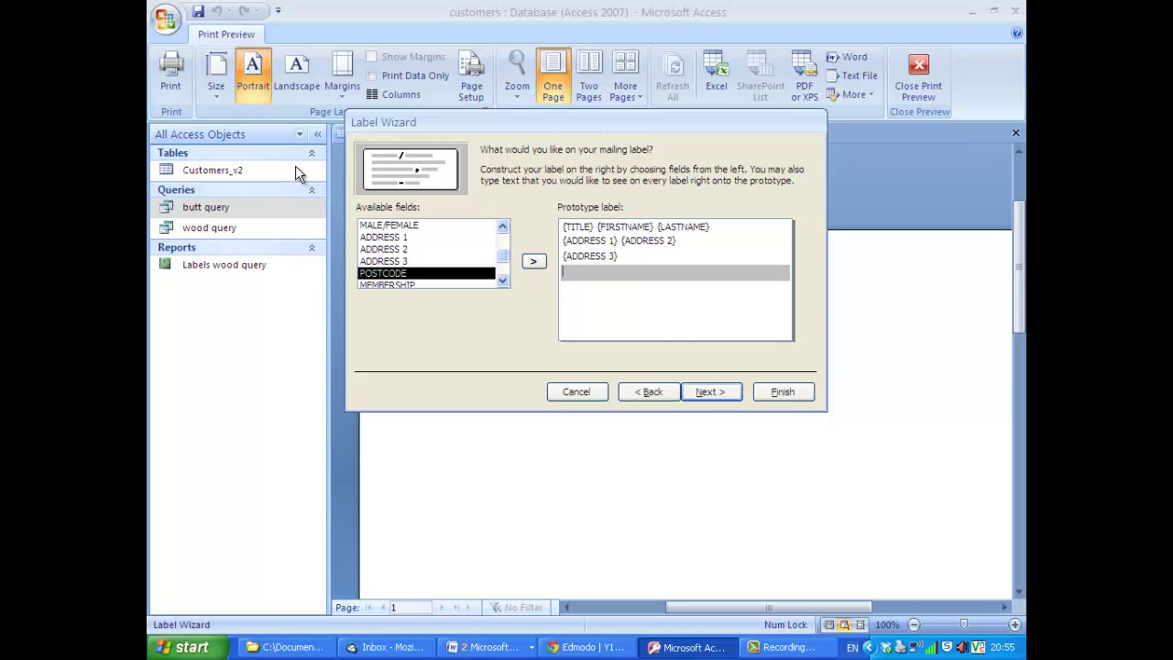
{"action": "double_click", "coordinate": [403, 273]}
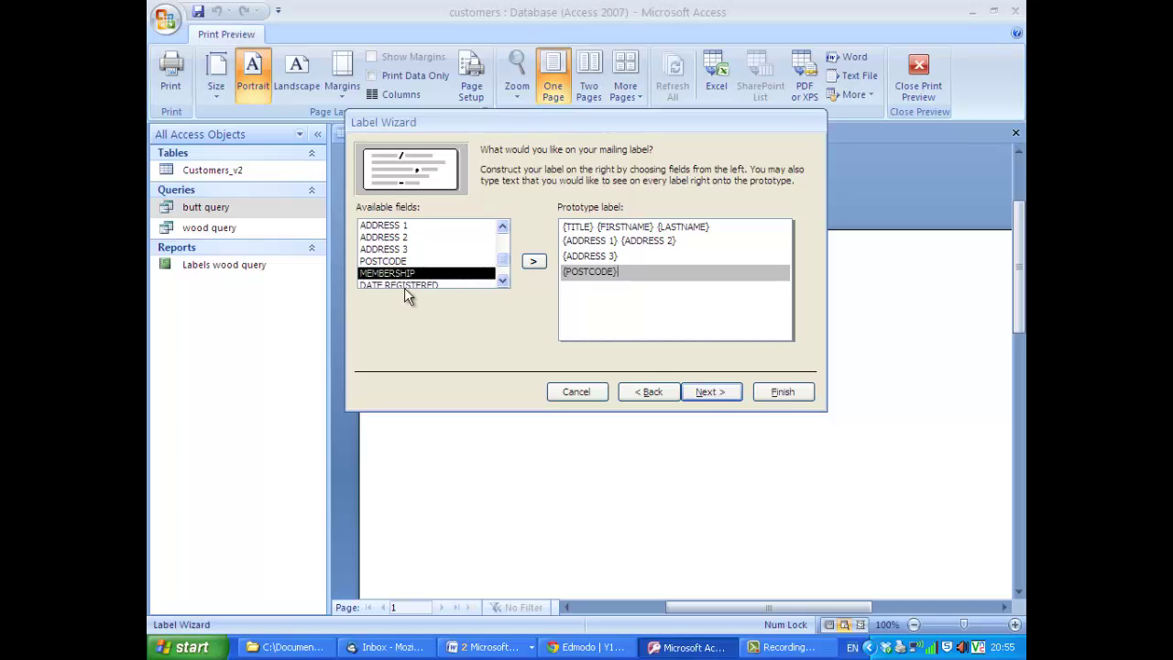
{"action": "left_click", "coordinate": [711, 392]}
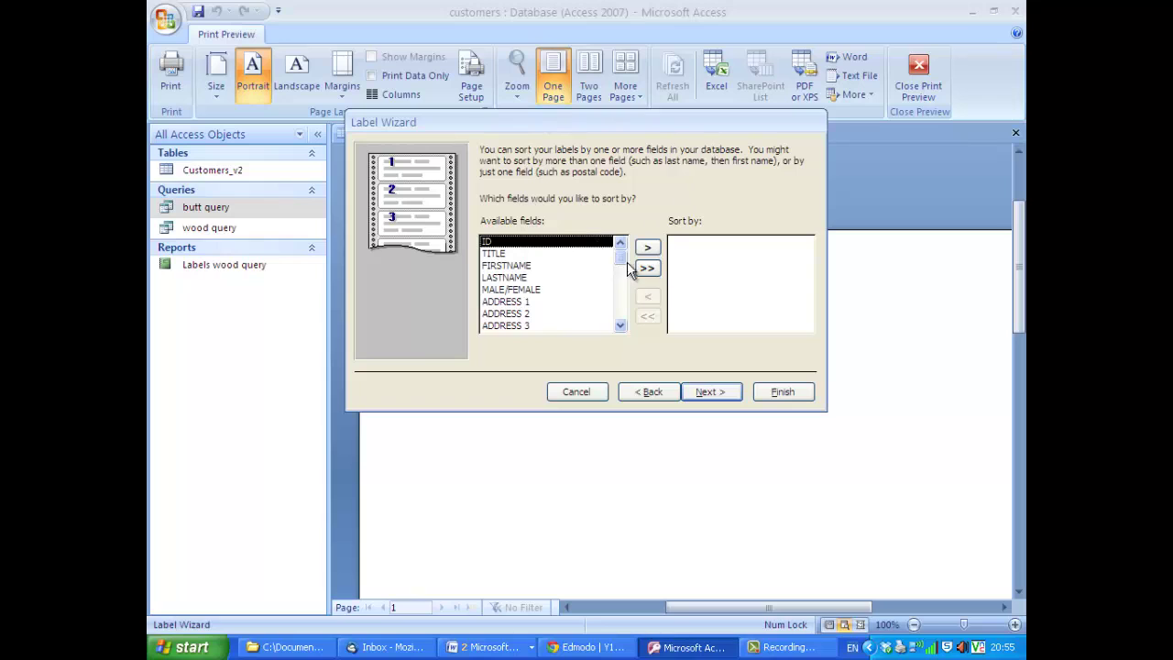
- Sort the labels by TITLE, FIRSTNAME, LASTNAME and ADDRESS 1 to ADDRESS 3, and finish the report with its suggested name in print preview
{"action": "left_click", "coordinate": [647, 267]}
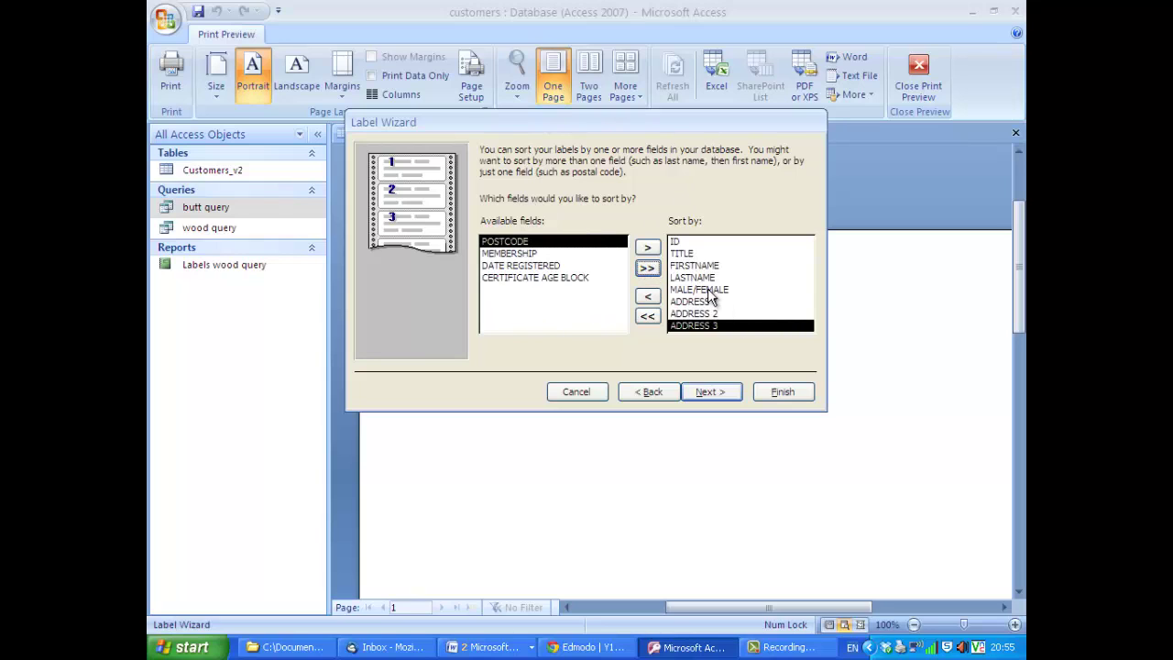
{"action": "left_click", "coordinate": [709, 290]}
{"action": "left_click", "coordinate": [647, 296]}
{"action": "left_click", "coordinate": [673, 243]}
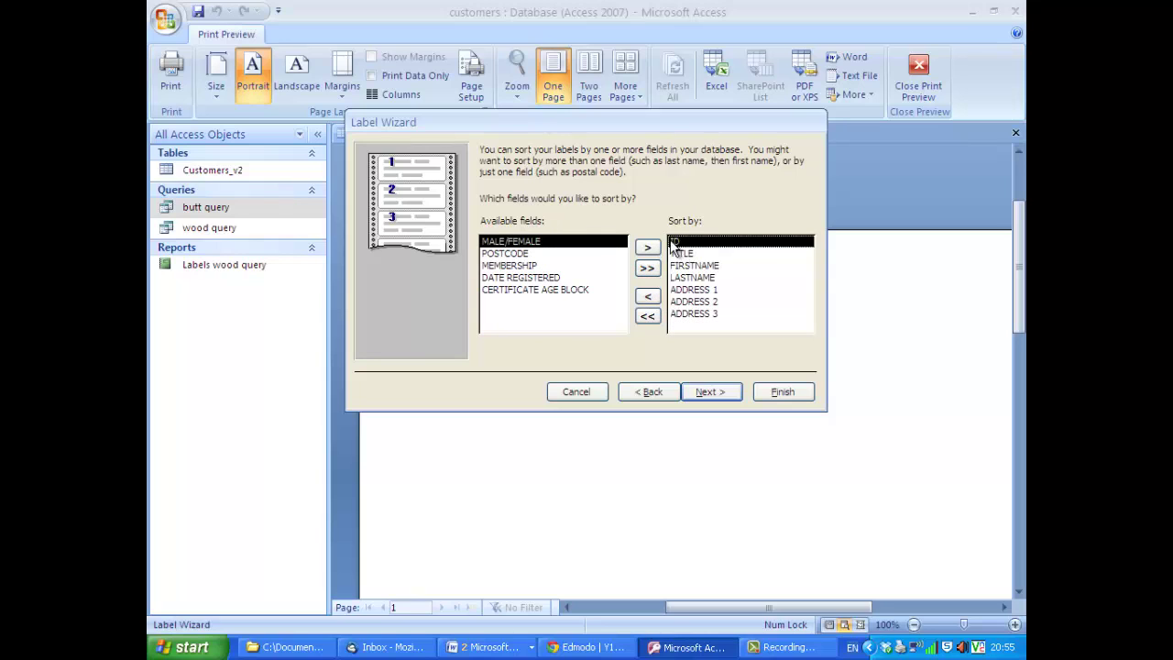
{"action": "left_click", "coordinate": [647, 296]}
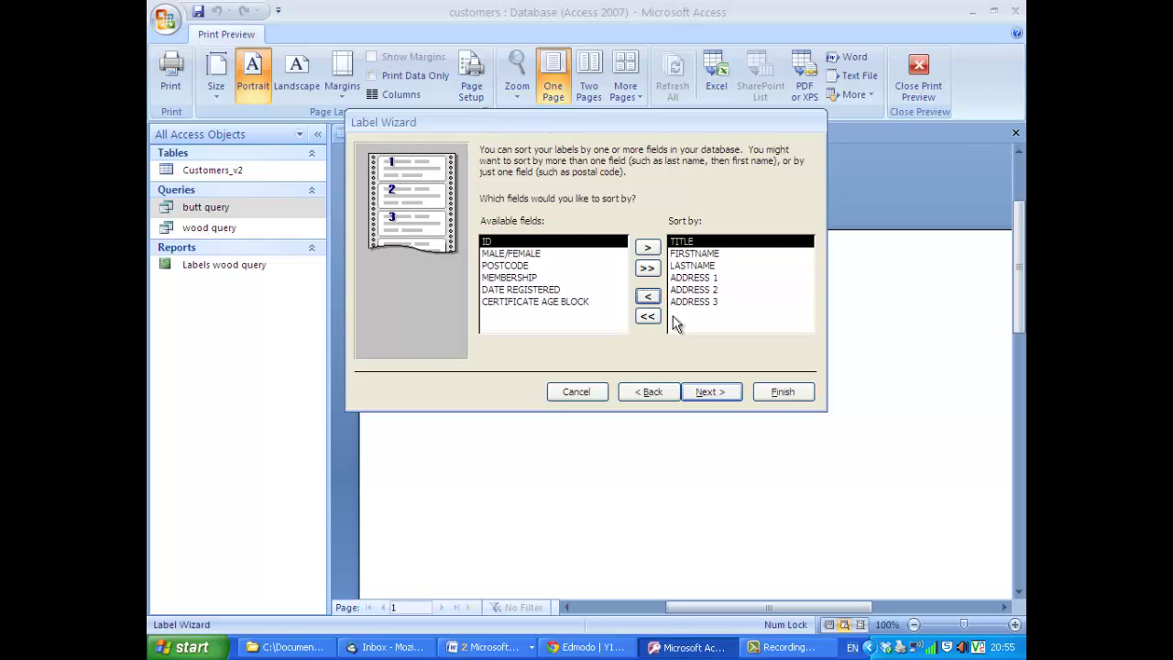
{"action": "left_click", "coordinate": [711, 393]}
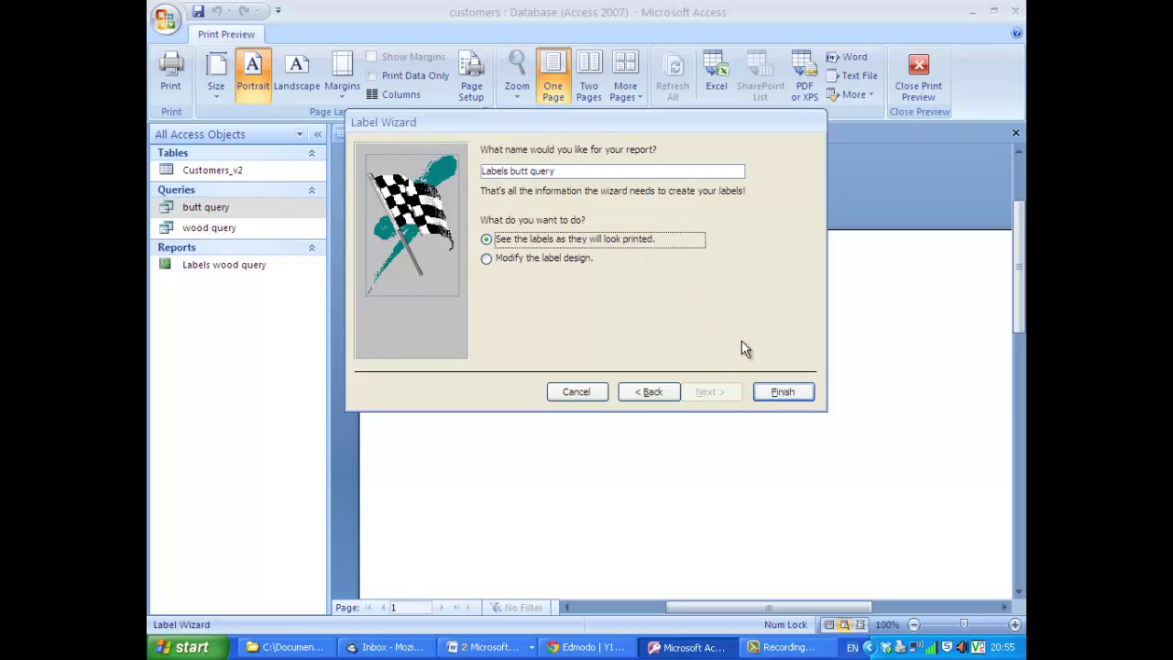
{"action": "left_click", "coordinate": [781, 391]}
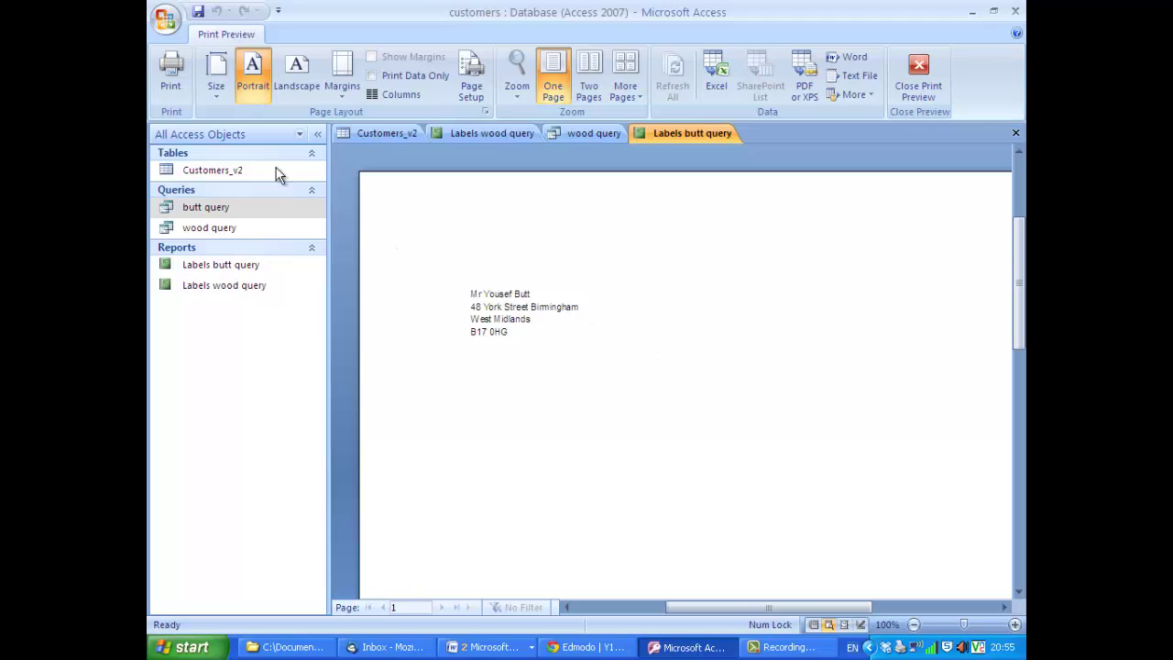
- Open the query for the customer with ID 3 in Design View to check its criteria, and display its records
{"action": "left_click", "coordinate": [205, 211]}
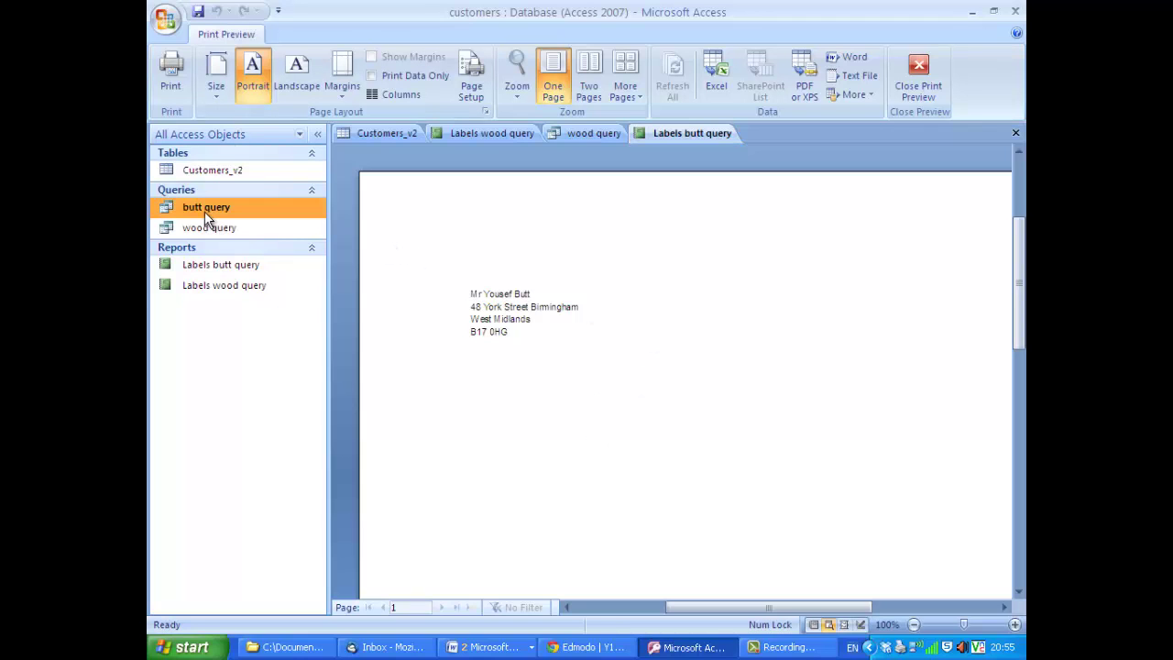
{"action": "right_click", "coordinate": [200, 209]}
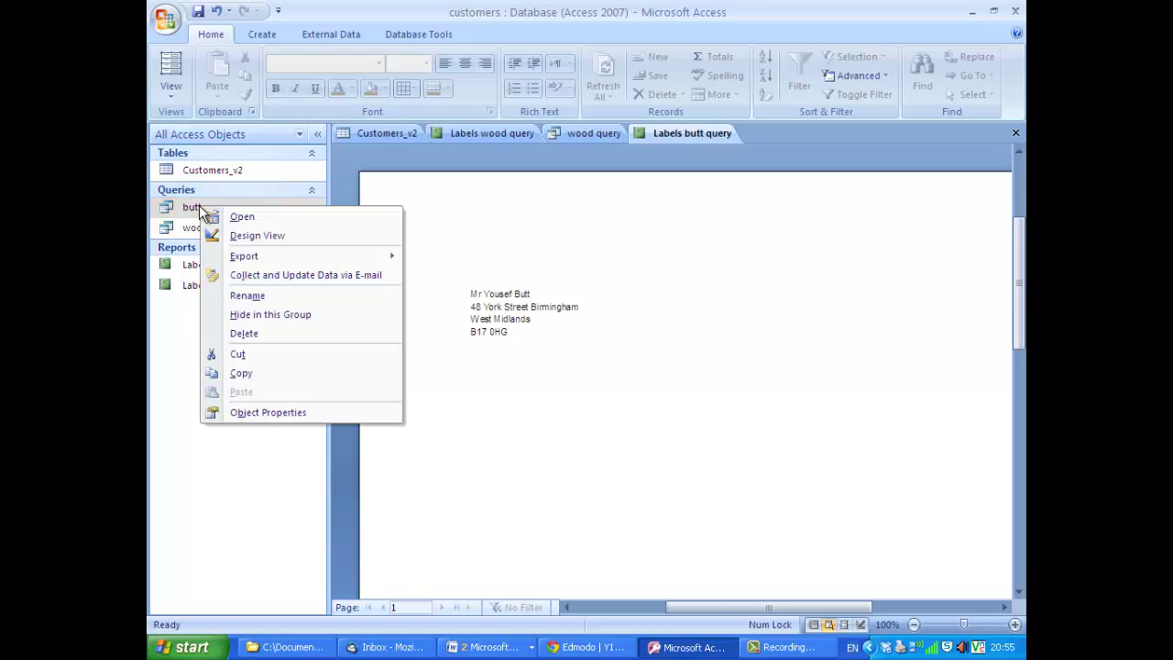
{"action": "left_click", "coordinate": [236, 235]}
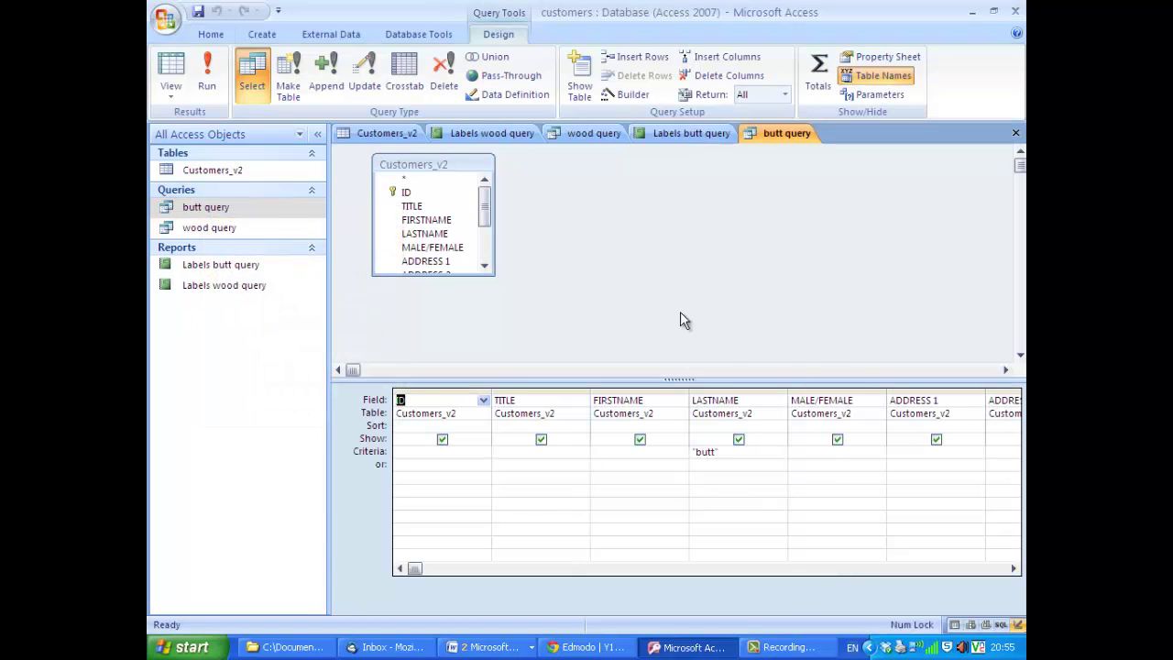
{"action": "left_click", "coordinate": [217, 66]}
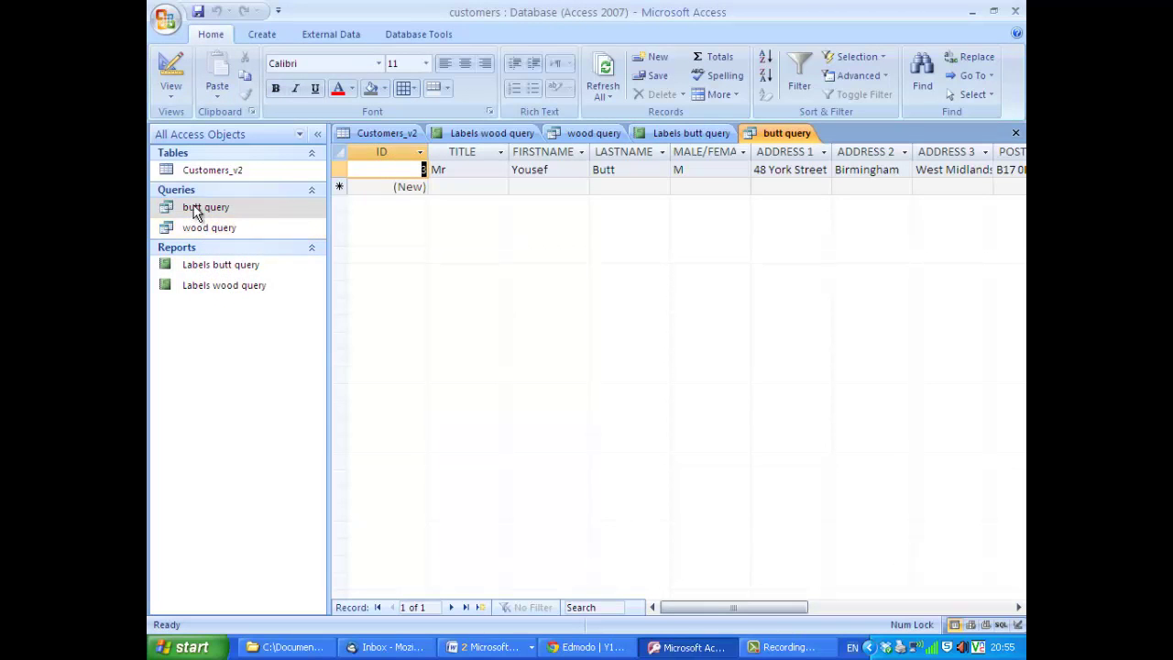
- Try replacing the query's LASTNAME criterion with a TITLE criterion of mr, run it, and close the query without saving
{"action": "right_click", "coordinate": [194, 212]}
{"action": "left_click", "coordinate": [337, 368]}
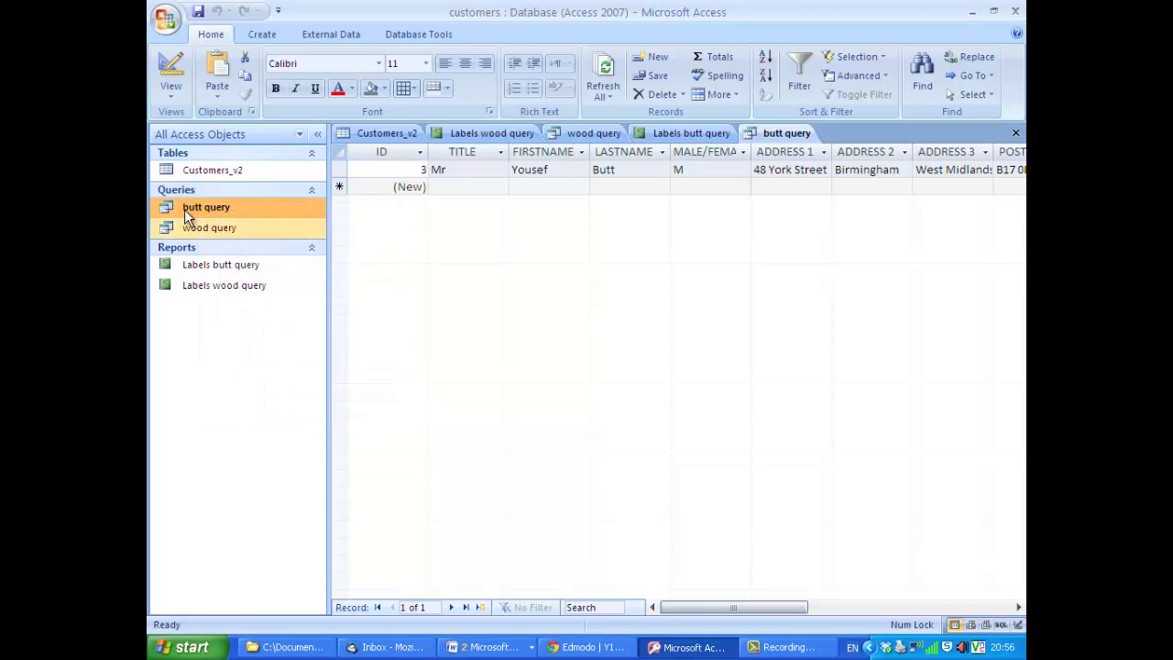
{"action": "left_click", "coordinate": [170, 88]}
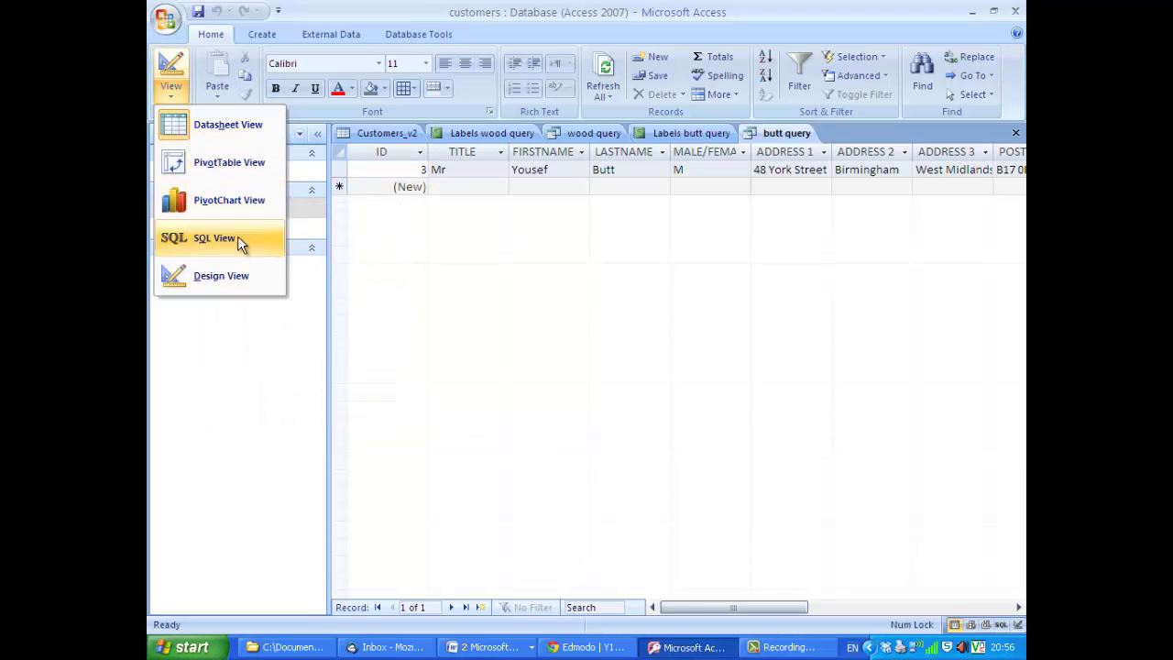
{"action": "left_click", "coordinate": [233, 276]}
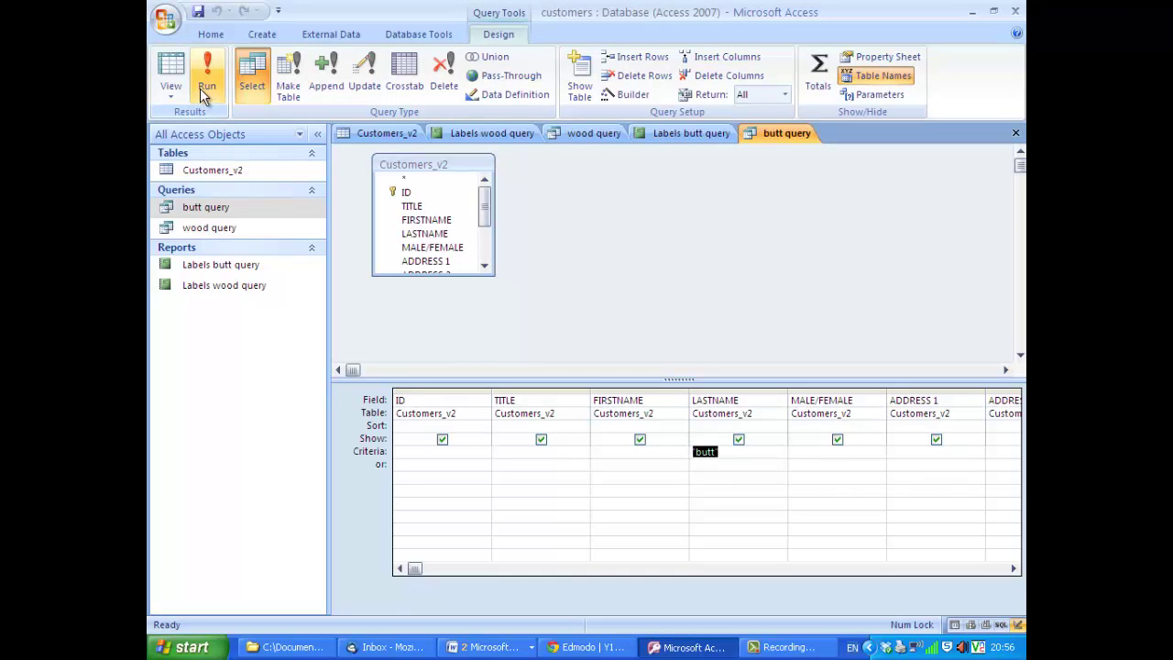
{"action": "key", "text": "Delete"}
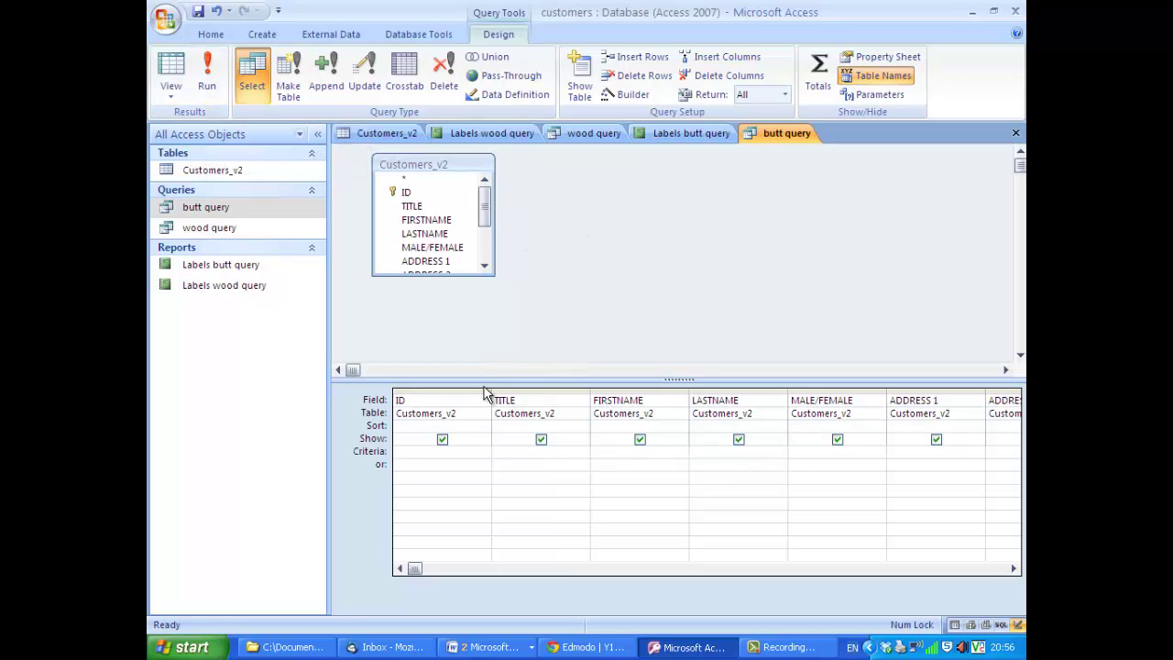
{"action": "type", "text": "mr"}
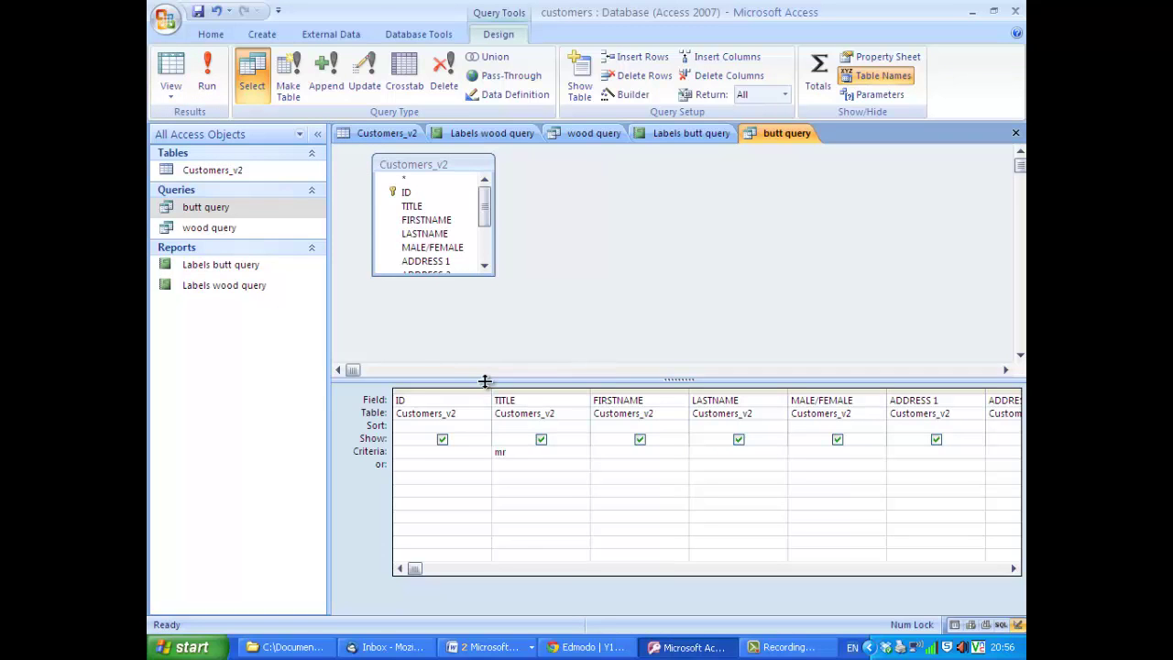
{"action": "left_click", "coordinate": [207, 77]}
{"action": "scroll", "coordinate": [627, 472], "scroll_direction": "down", "scroll_amount": 7}
{"action": "scroll", "coordinate": [627, 472], "scroll_direction": "up", "scroll_amount": 7}
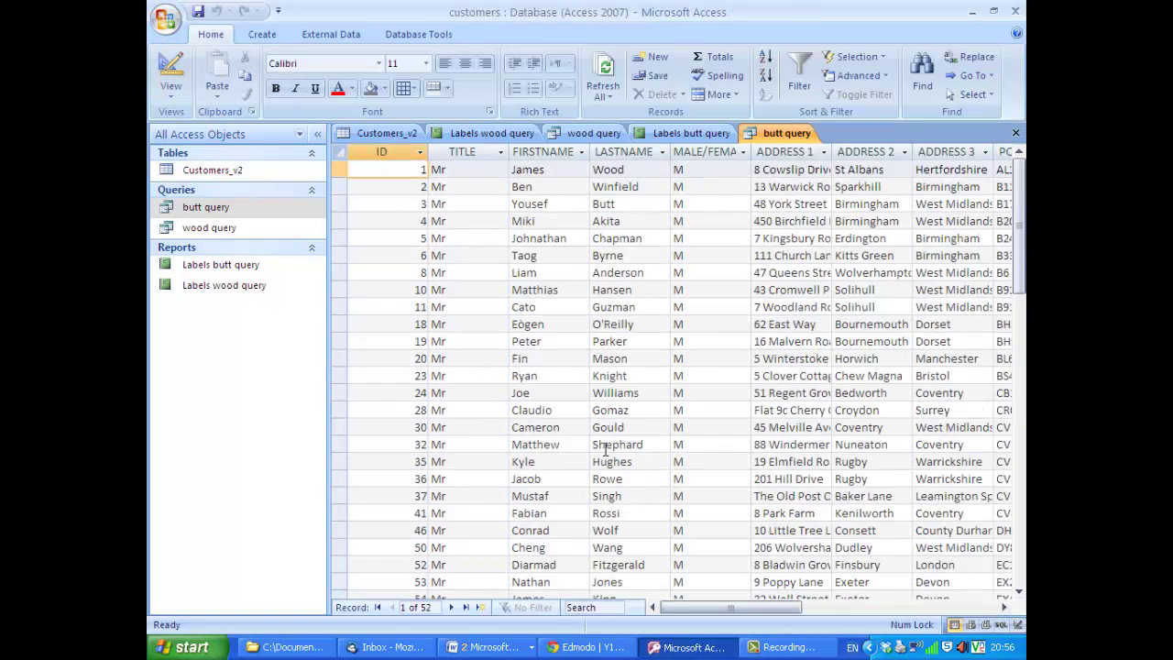
{"action": "left_click", "coordinate": [1015, 133]}
{"action": "left_click", "coordinate": [590, 375]}
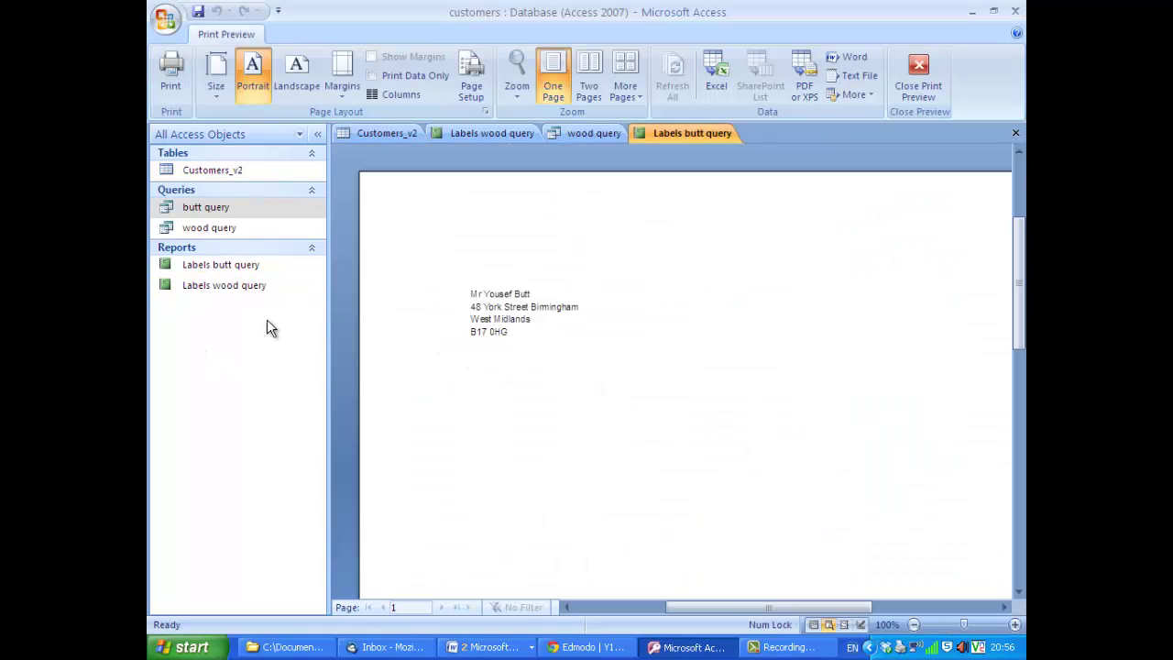
- Switch to the Edmodo page in Chrome to read the task instructions
{"action": "left_click", "coordinate": [603, 647]}
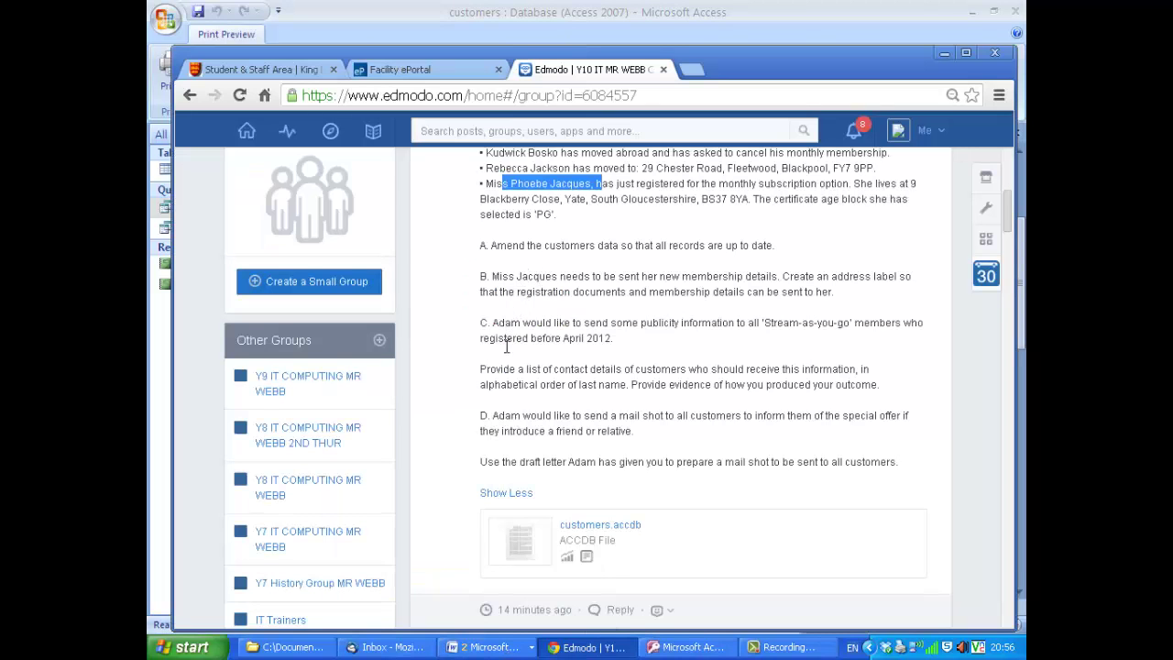
- Read task C's contact list requirements on the Edmodo page and copy the membership type 'Stream-as-you-go'
{"action": "left_click_drag", "start_coordinate": [486, 366], "coordinate": [649, 373]}
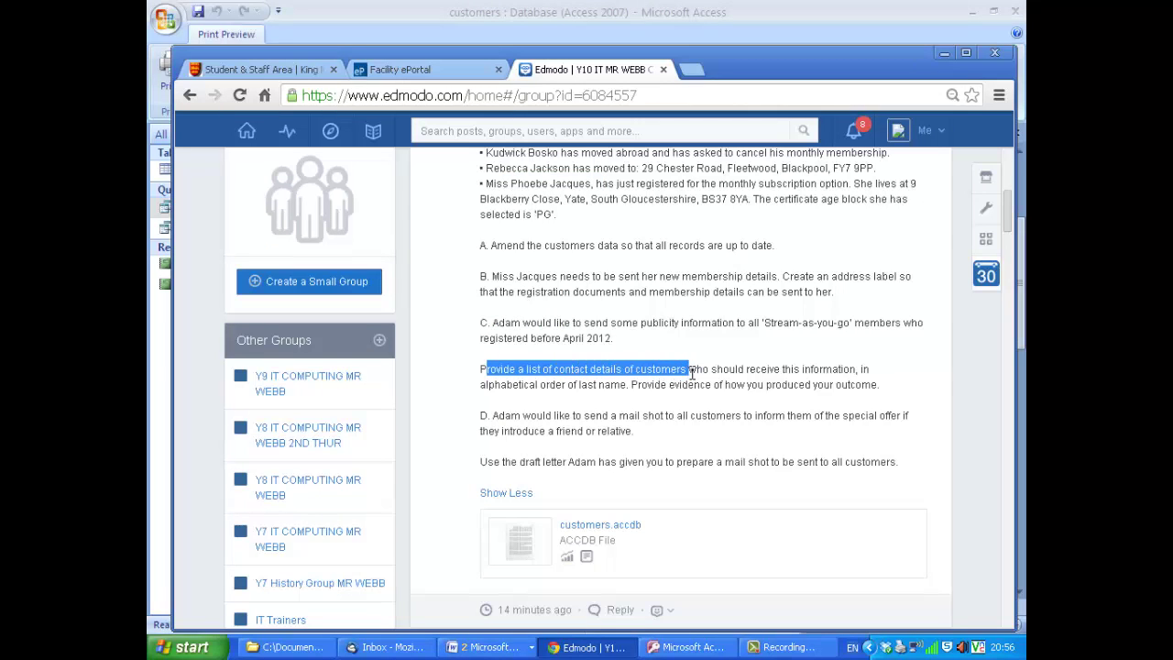
{"action": "left_click_drag", "start_coordinate": [723, 374], "coordinate": [824, 374]}
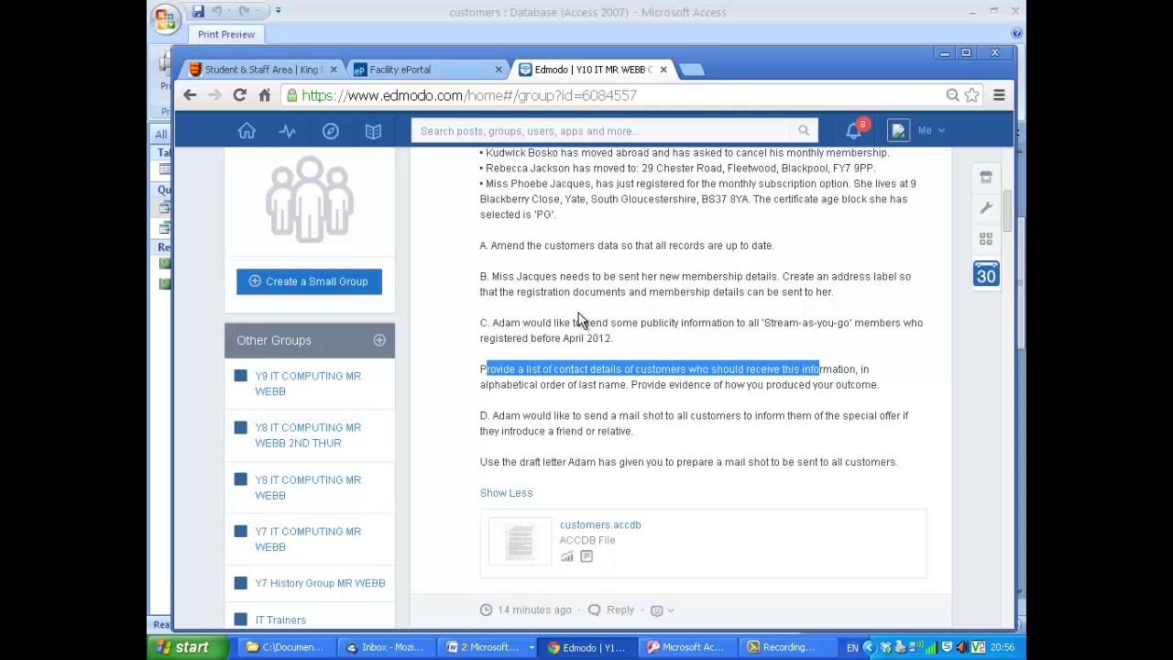
{"action": "left_click_drag", "start_coordinate": [530, 322], "coordinate": [781, 325]}
{"action": "left_click", "coordinate": [843, 319]}
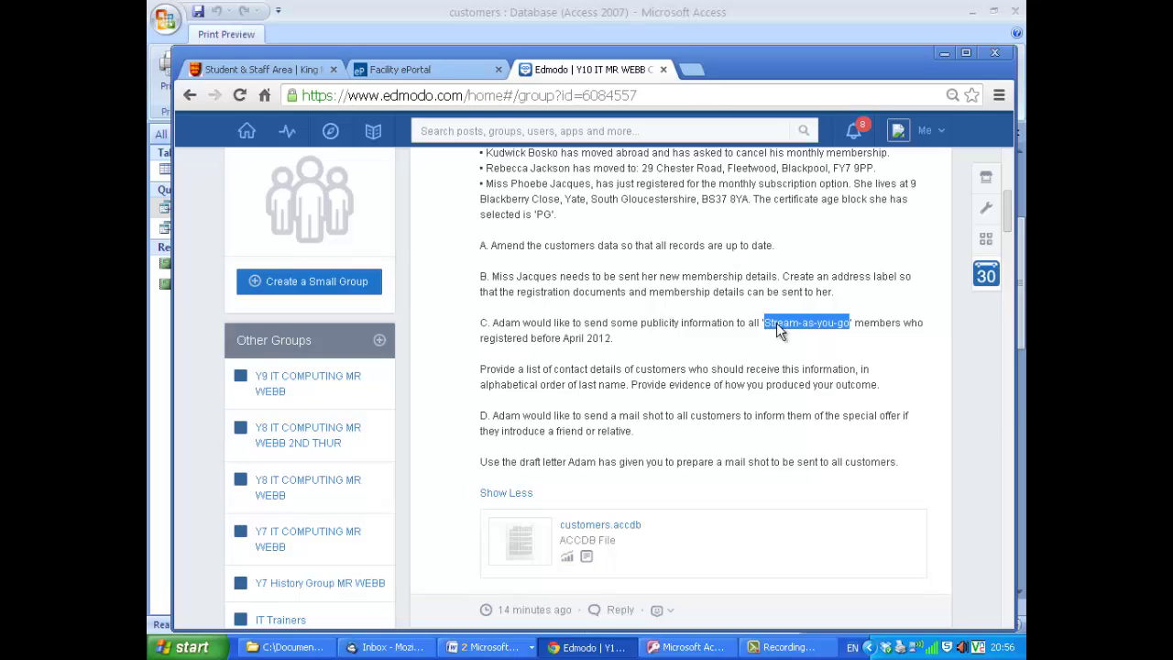
{"action": "right_click", "coordinate": [776, 322]}
{"action": "left_click", "coordinate": [799, 333]}
- Switch to Access and open the Customers_v2 table to check its MEMBERSHIP and DATE REGISTERED columns
{"action": "left_click", "coordinate": [678, 647]}
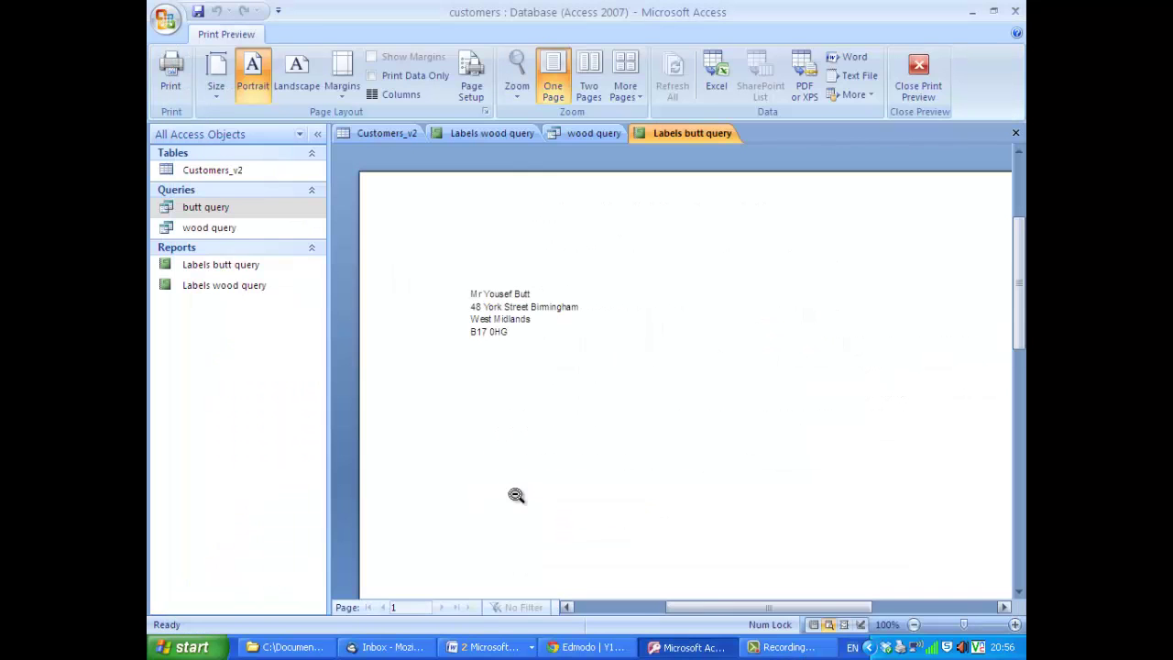
{"action": "double_click", "coordinate": [173, 171]}
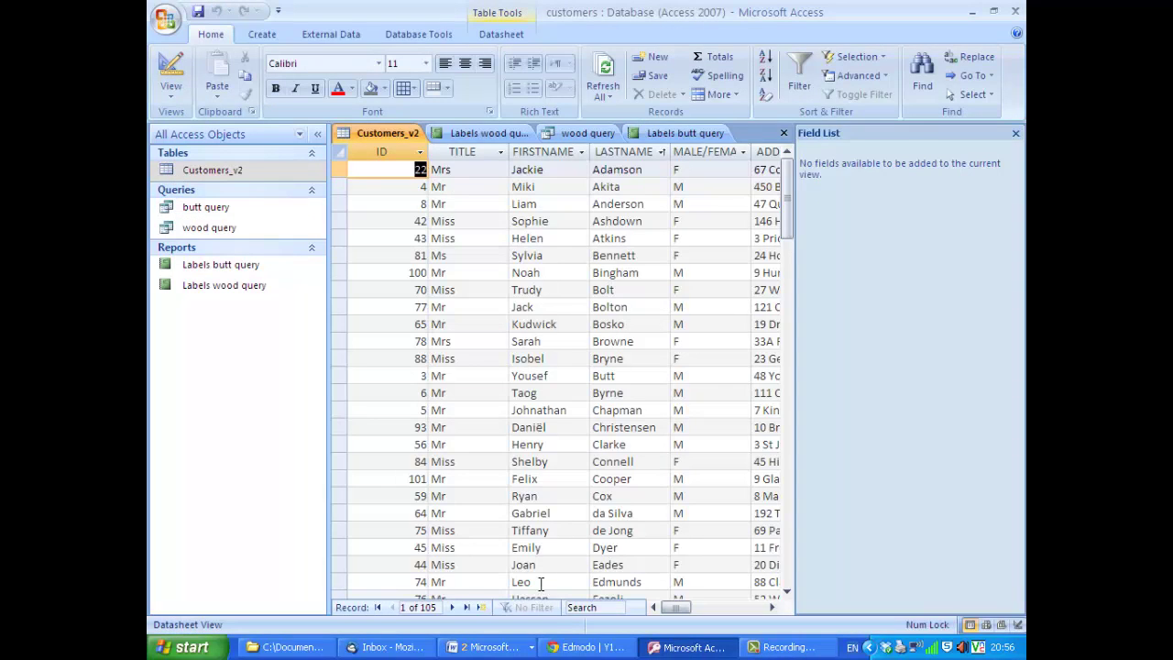
{"action": "left_click_drag", "start_coordinate": [676, 608], "coordinate": [720, 612]}
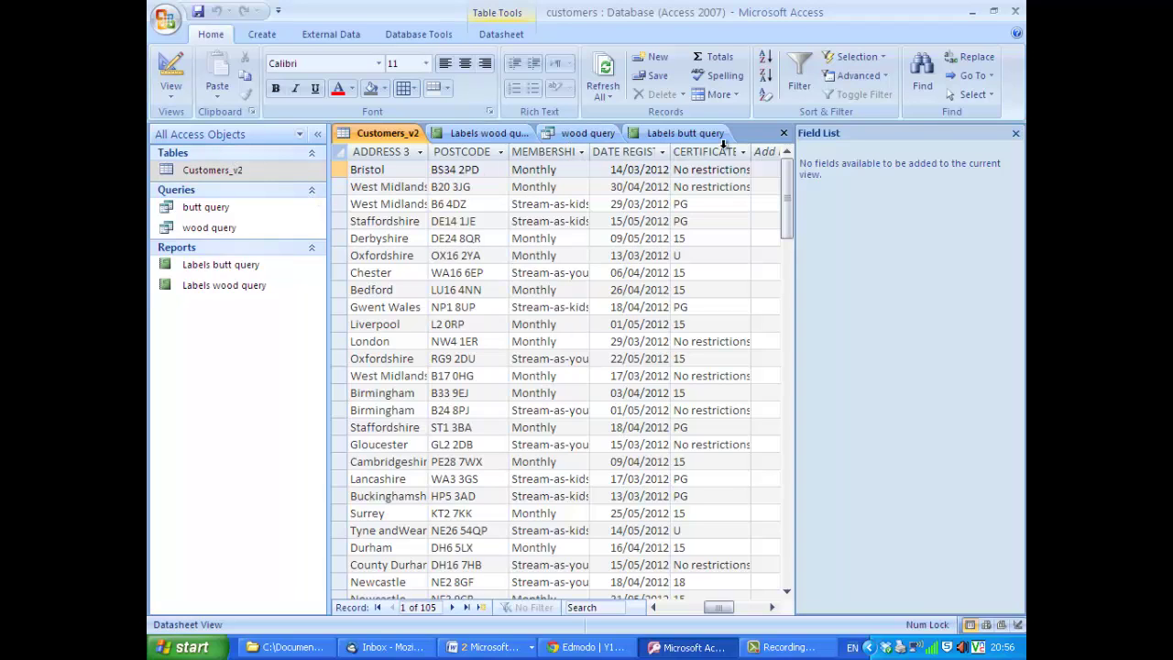
- Create a simple query from Customers_v2 that includes all fields, using the Simple Query Wizard
{"action": "left_click", "coordinate": [261, 34]}
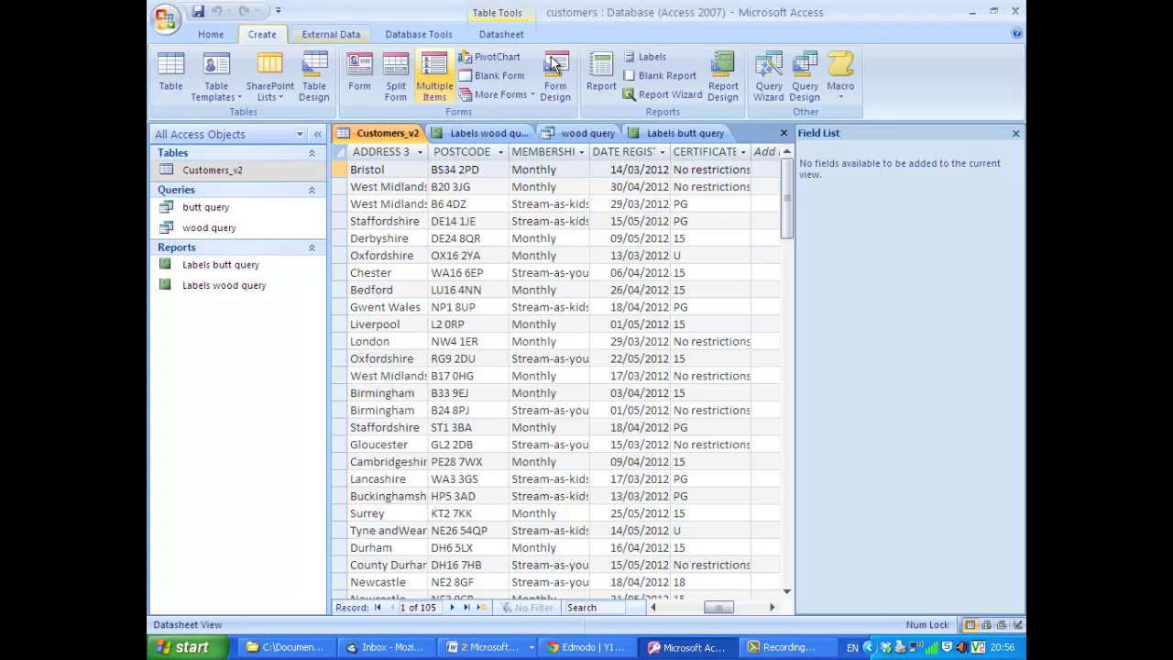
{"action": "left_click", "coordinate": [770, 81]}
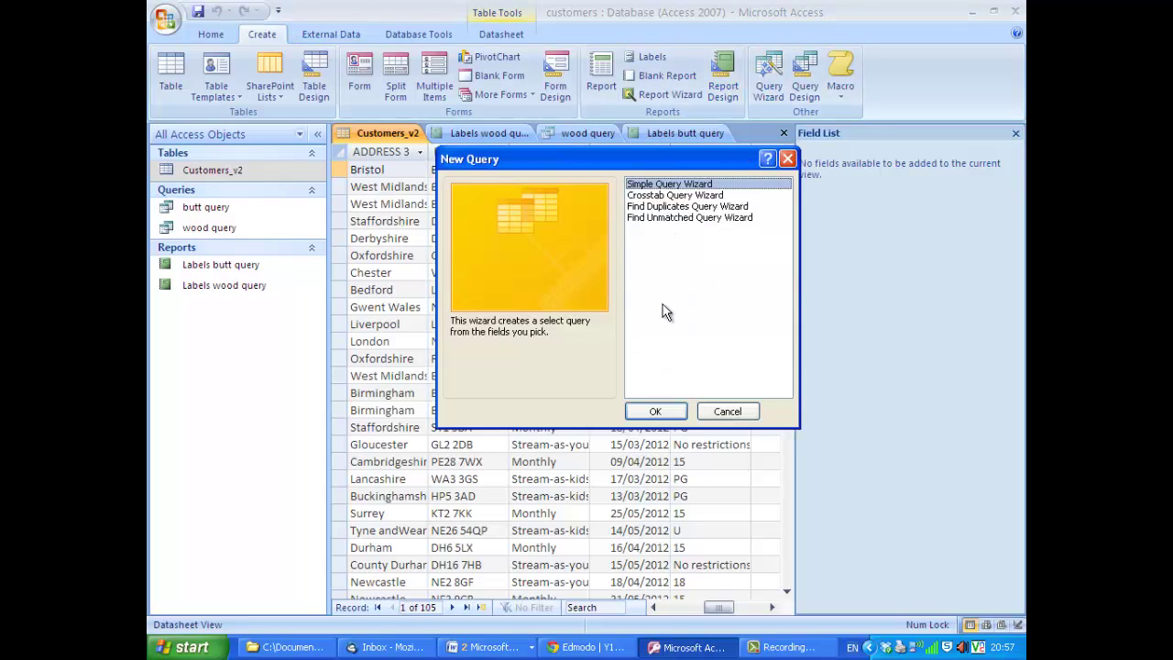
{"action": "left_click", "coordinate": [665, 407]}
{"action": "left_click", "coordinate": [666, 407]}
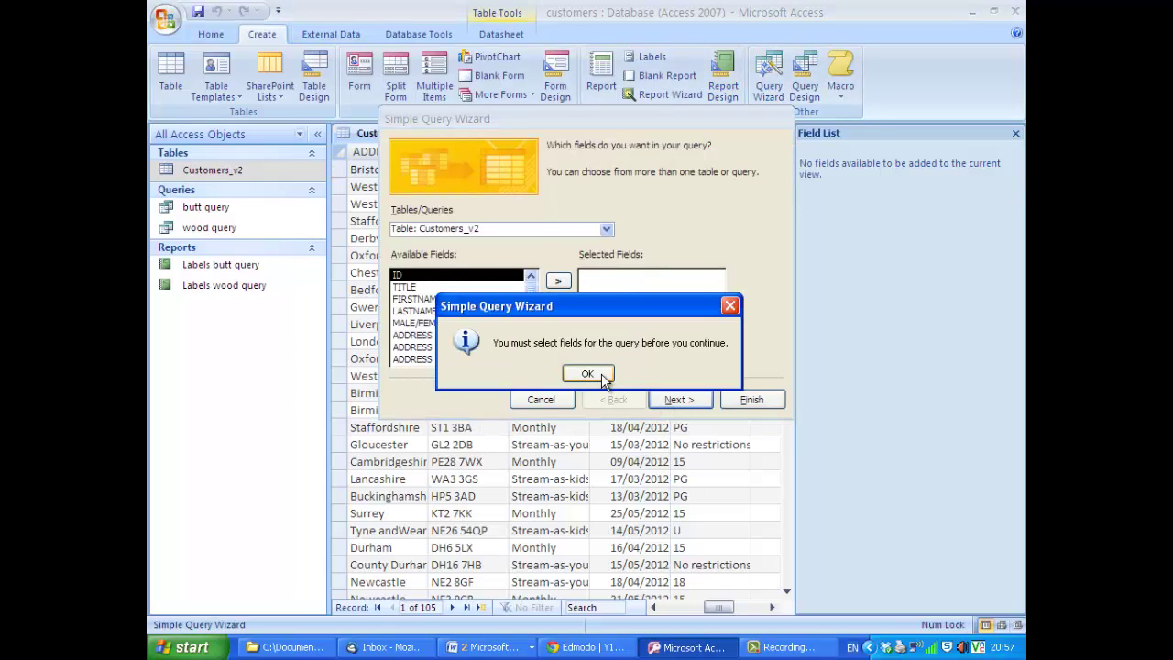
{"action": "left_click", "coordinate": [668, 370]}
{"action": "left_click", "coordinate": [558, 300]}
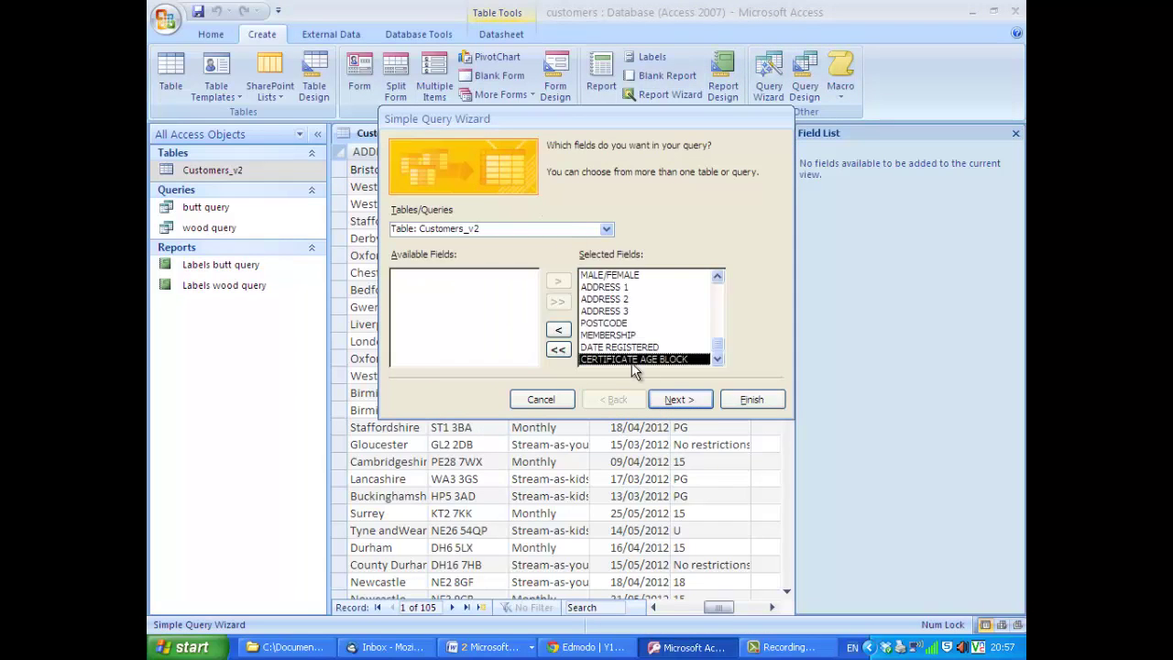
{"action": "left_click", "coordinate": [750, 401]}
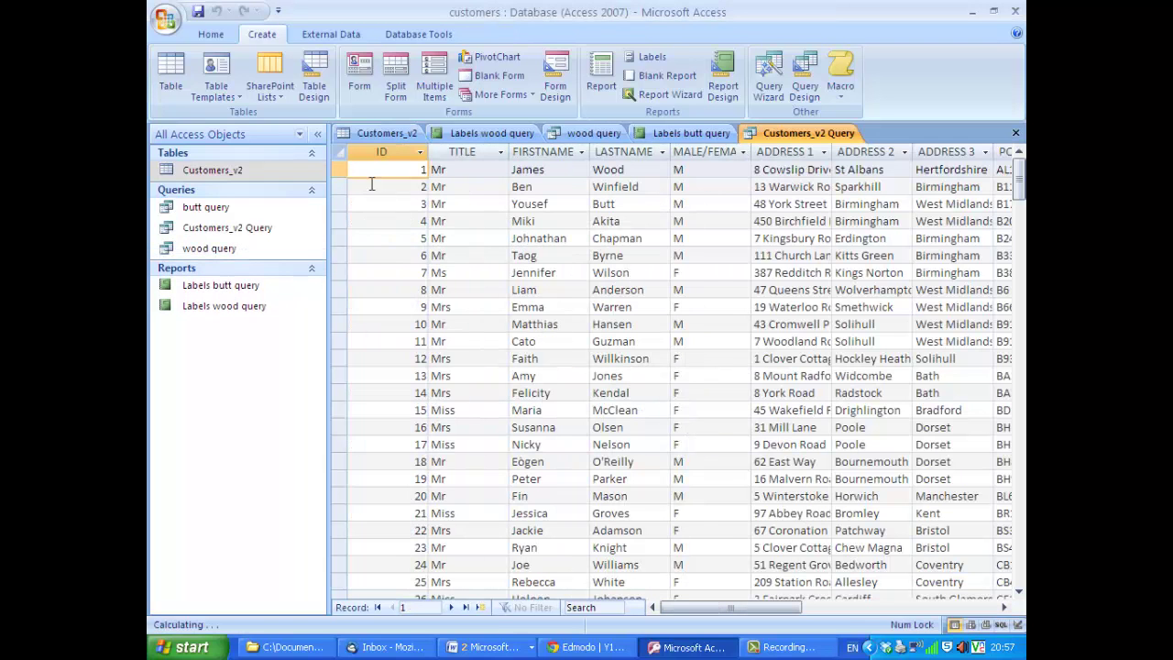
- Set the query's MEMBERSHIP criterion to Stream-as-you-go in Design View, run it, and check the membership and registration dates
{"action": "left_click", "coordinate": [197, 37]}
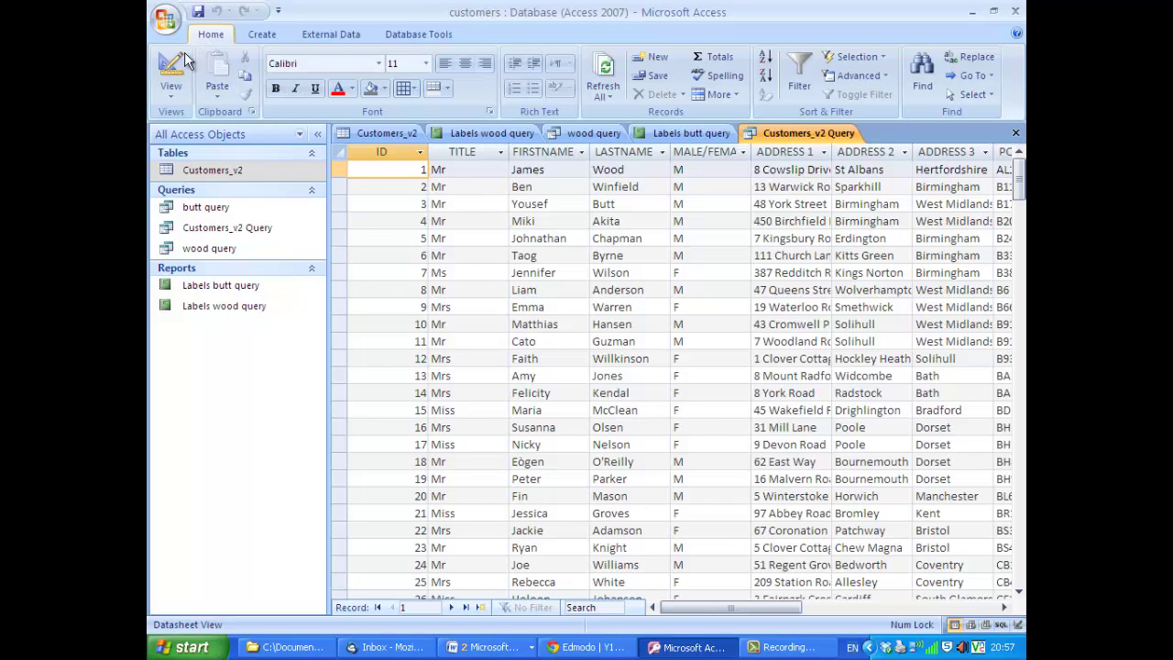
{"action": "left_click", "coordinate": [174, 73]}
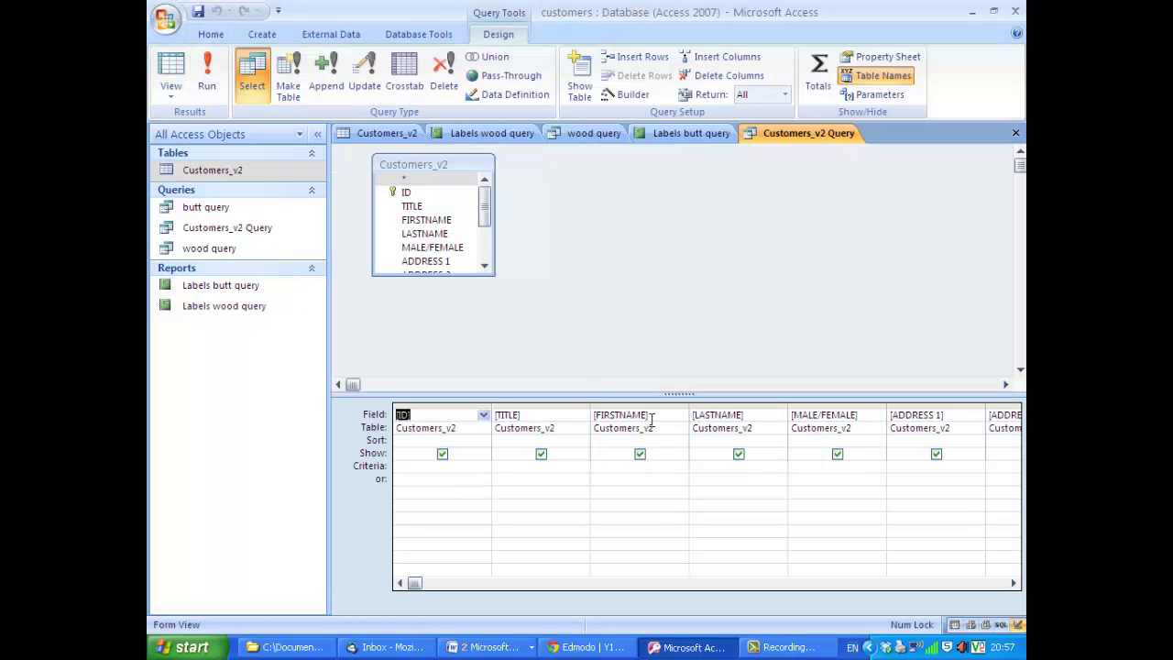
{"action": "left_click_drag", "start_coordinate": [1013, 583], "coordinate": [1013, 583]}
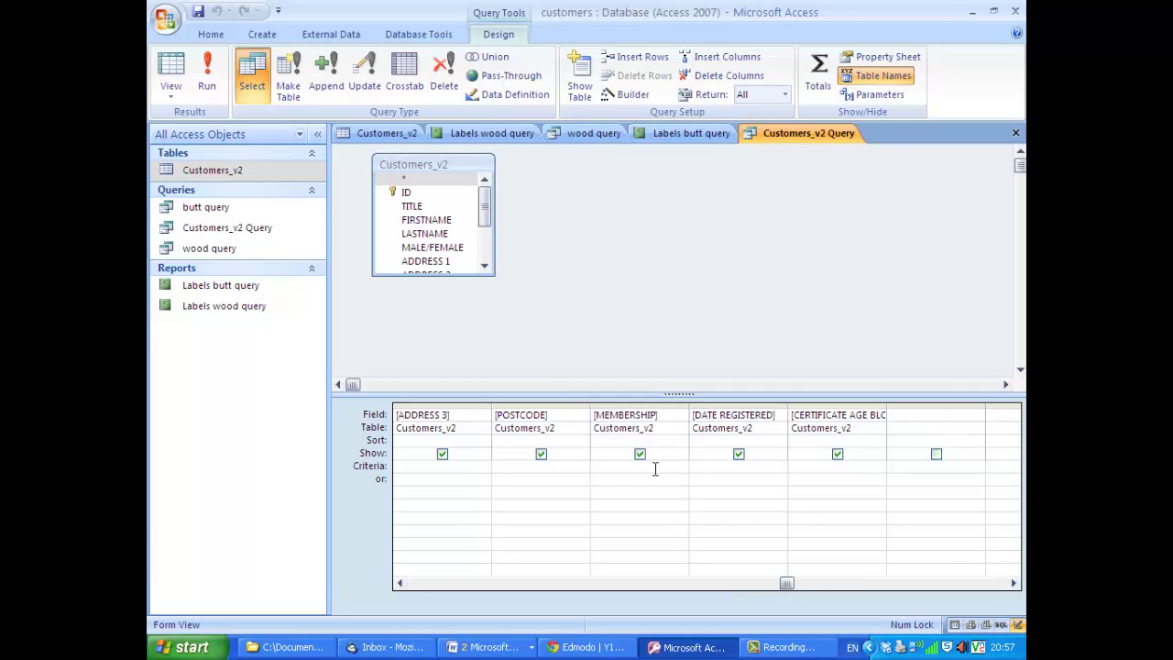
{"action": "right_click", "coordinate": [606, 466]}
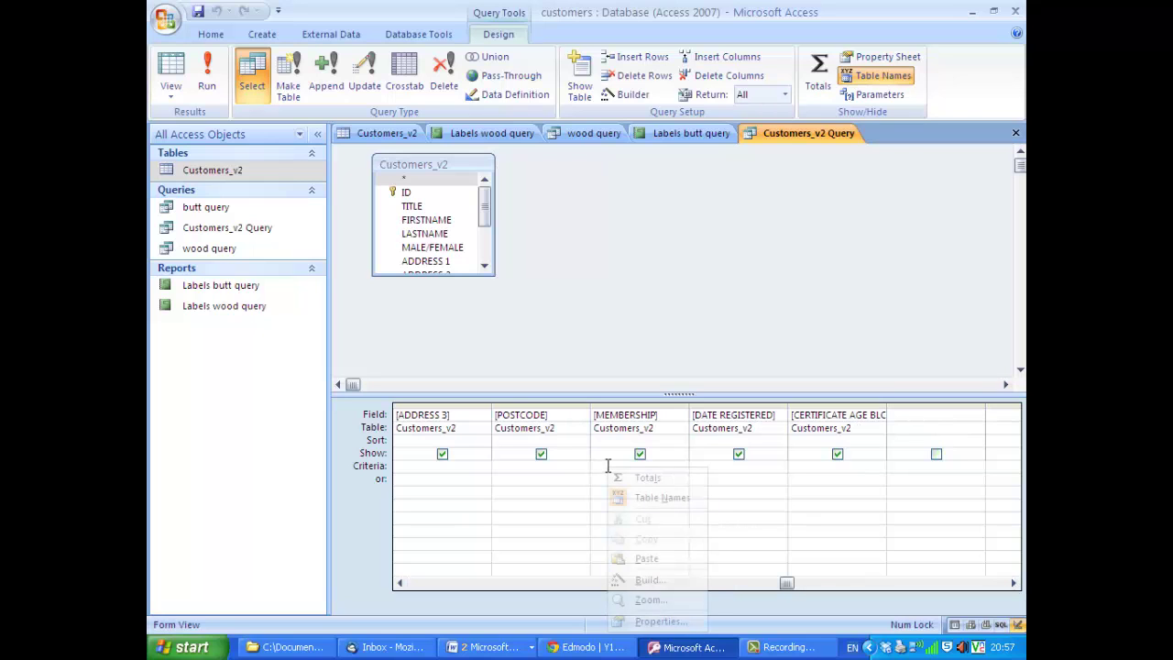
{"action": "left_click", "coordinate": [646, 558]}
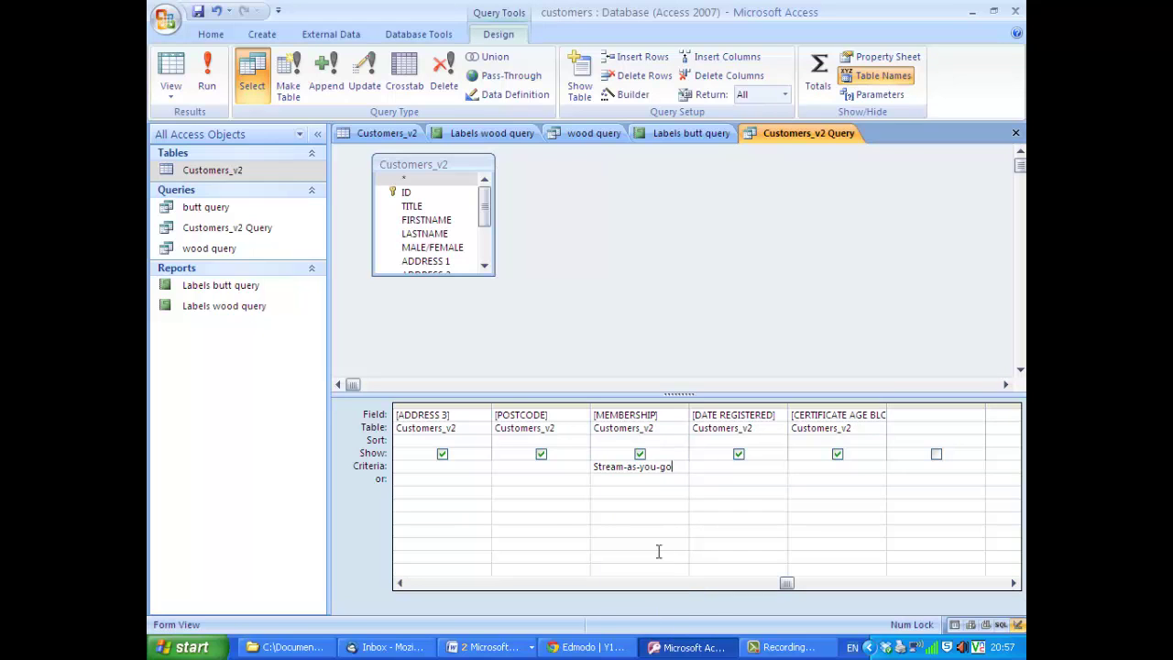
{"action": "left_click", "coordinate": [211, 83]}
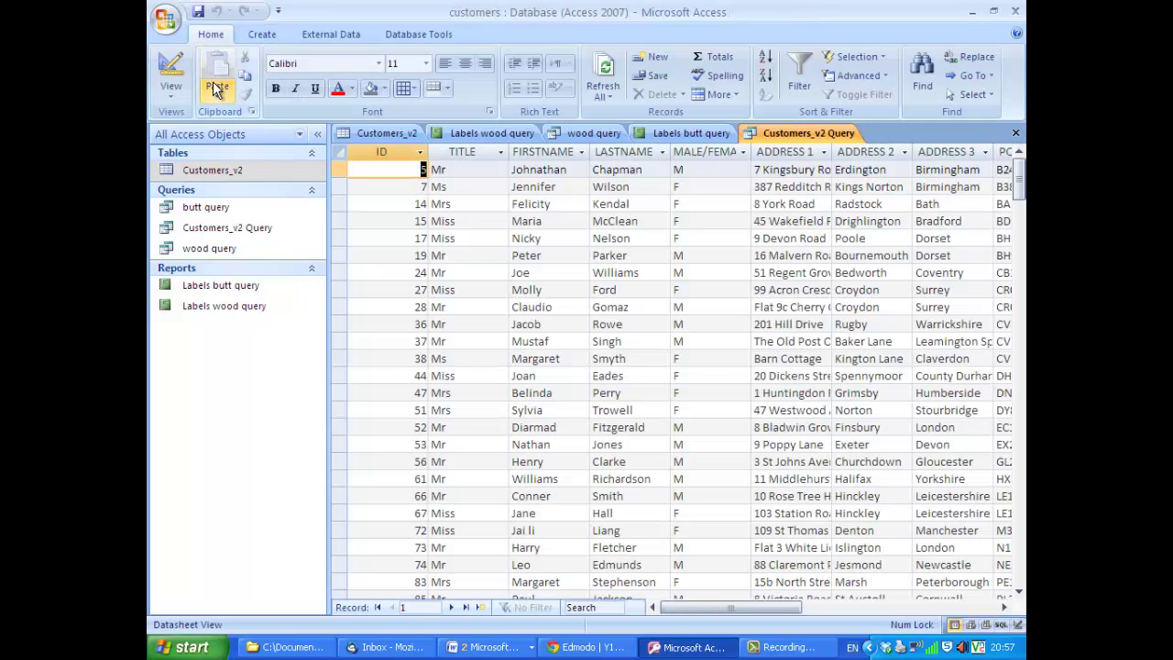
{"action": "left_click_drag", "start_coordinate": [751, 605], "coordinate": [840, 605]}
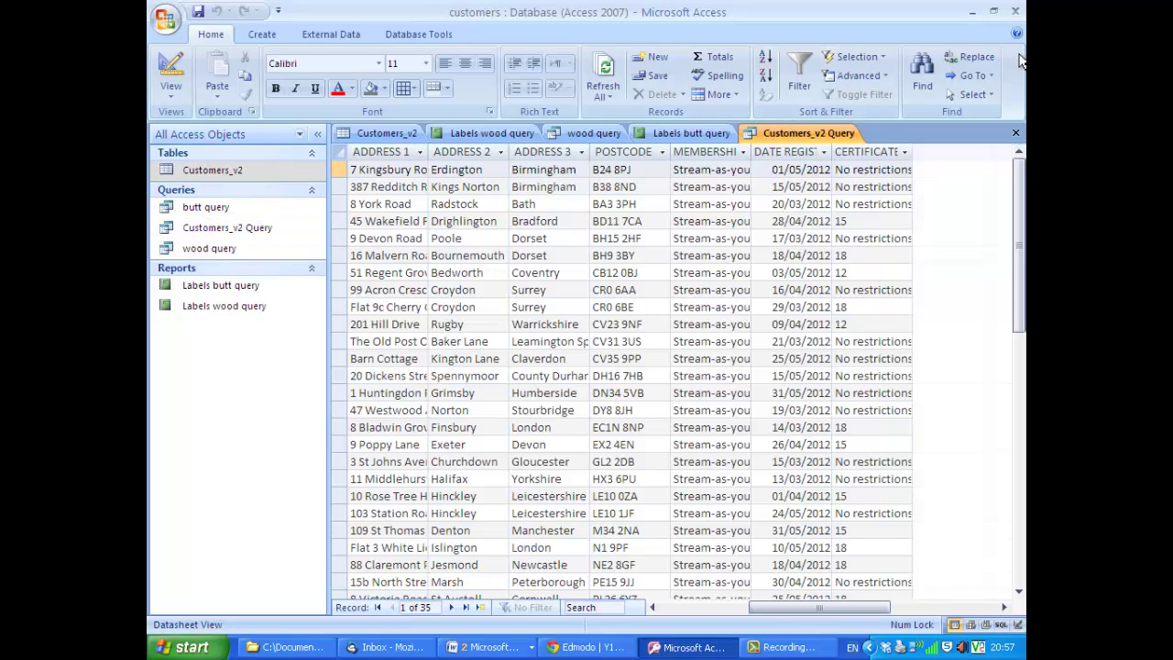
- Close Customers_v2 Query and rename it as stream
{"action": "left_click", "coordinate": [1016, 133]}
{"action": "right_click", "coordinate": [187, 232]}
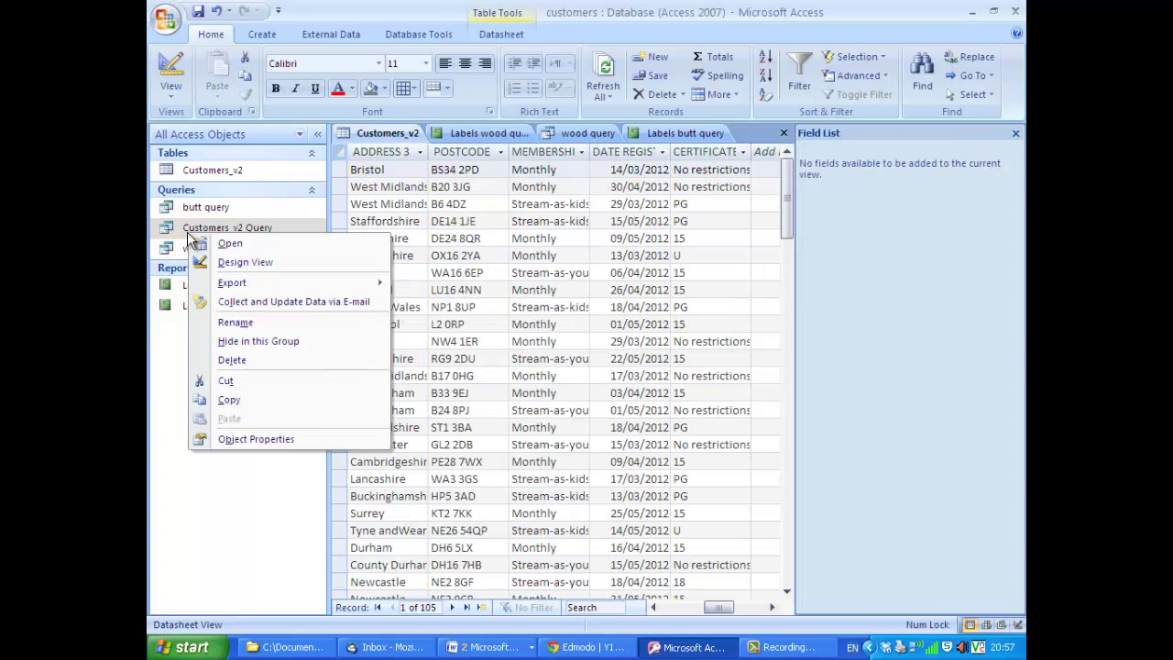
{"action": "left_click", "coordinate": [253, 322]}
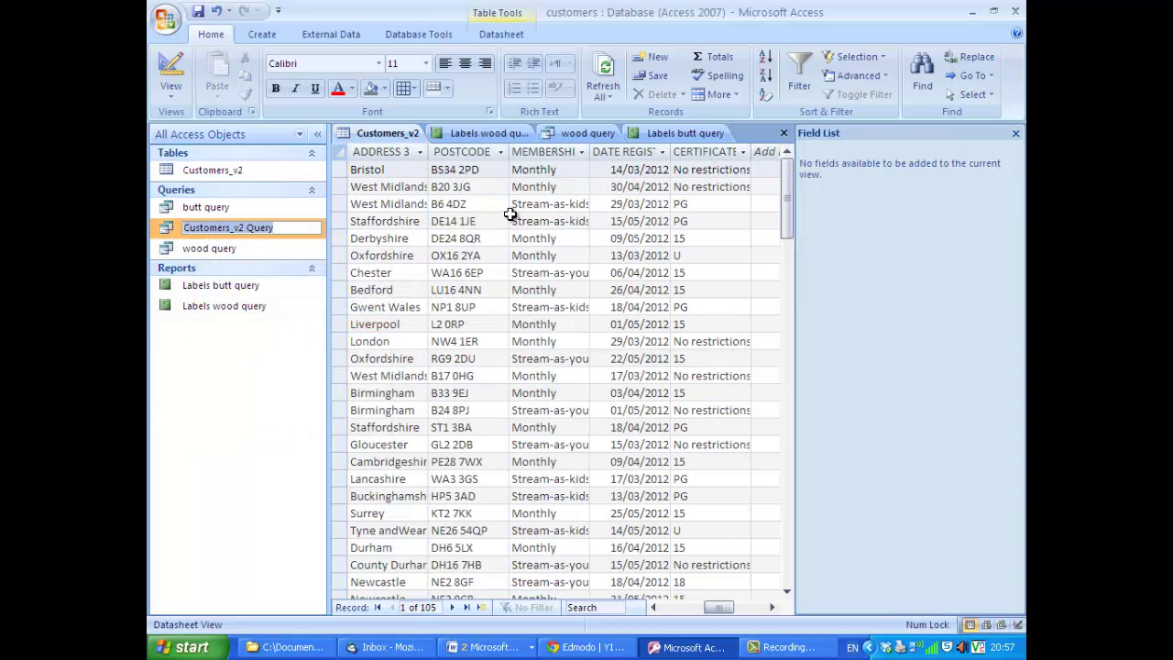
{"action": "type", "text": "stream"}
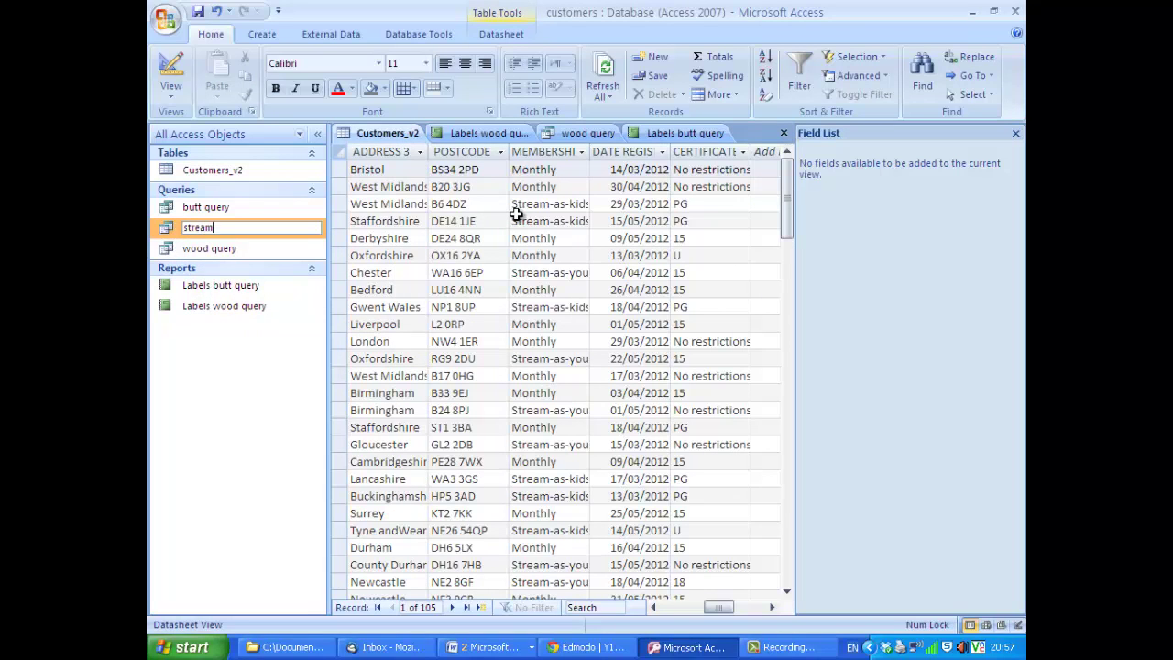
{"action": "key", "text": "Return"}
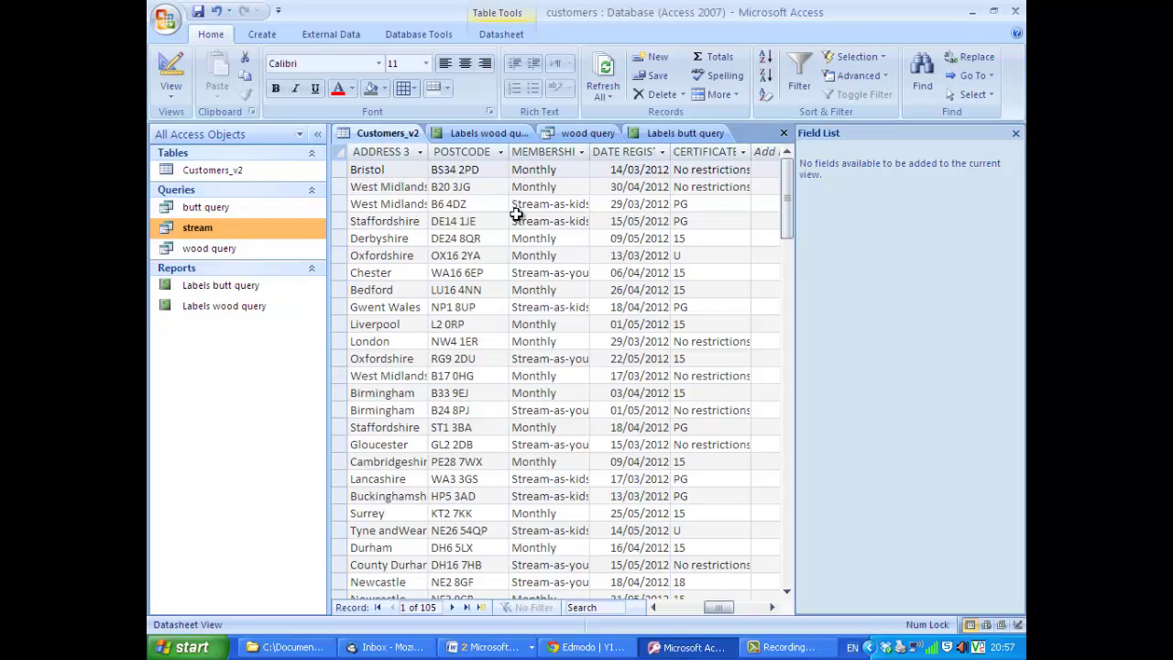
- Start a Report Wizard report on the stream query with only TITLE, FIRSTNAME, LASTNAME, ADDRESS 1 to ADDRESS 3 and POSTCODE
{"action": "left_click", "coordinate": [258, 35]}
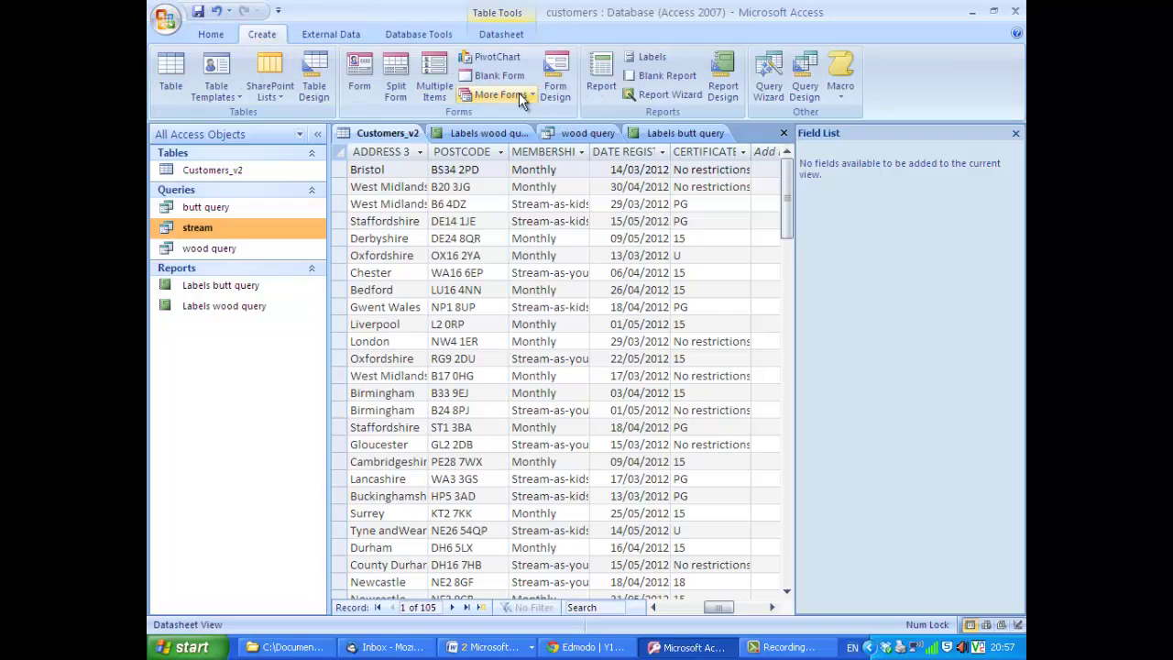
{"action": "left_click", "coordinate": [663, 95]}
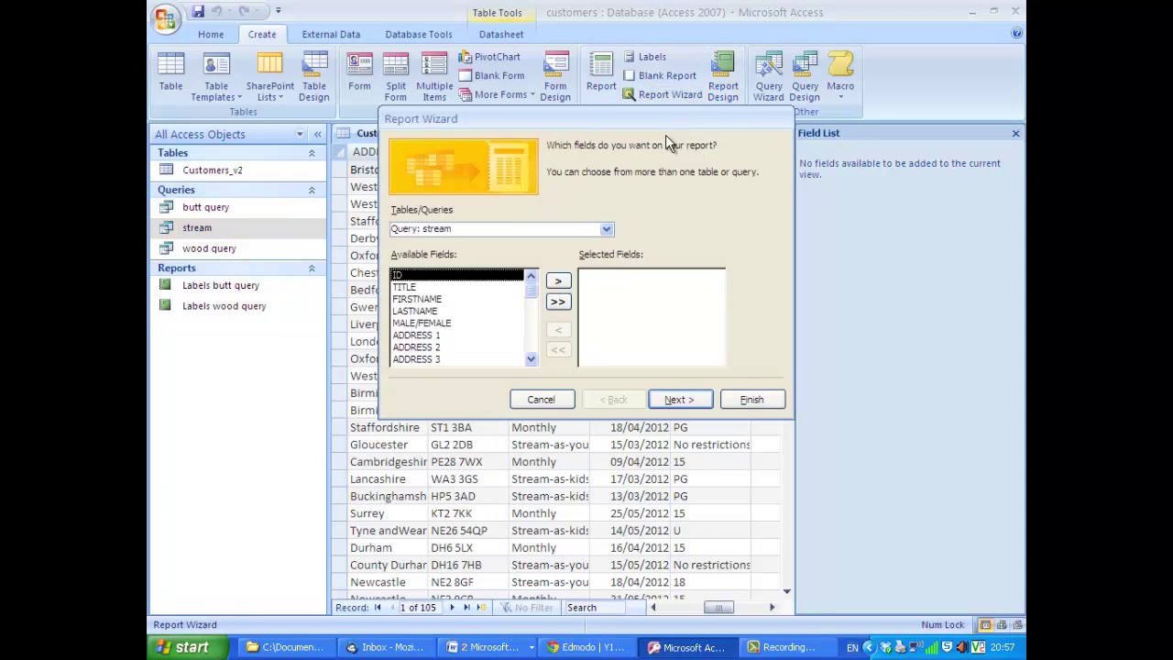
{"action": "left_click", "coordinate": [559, 300]}
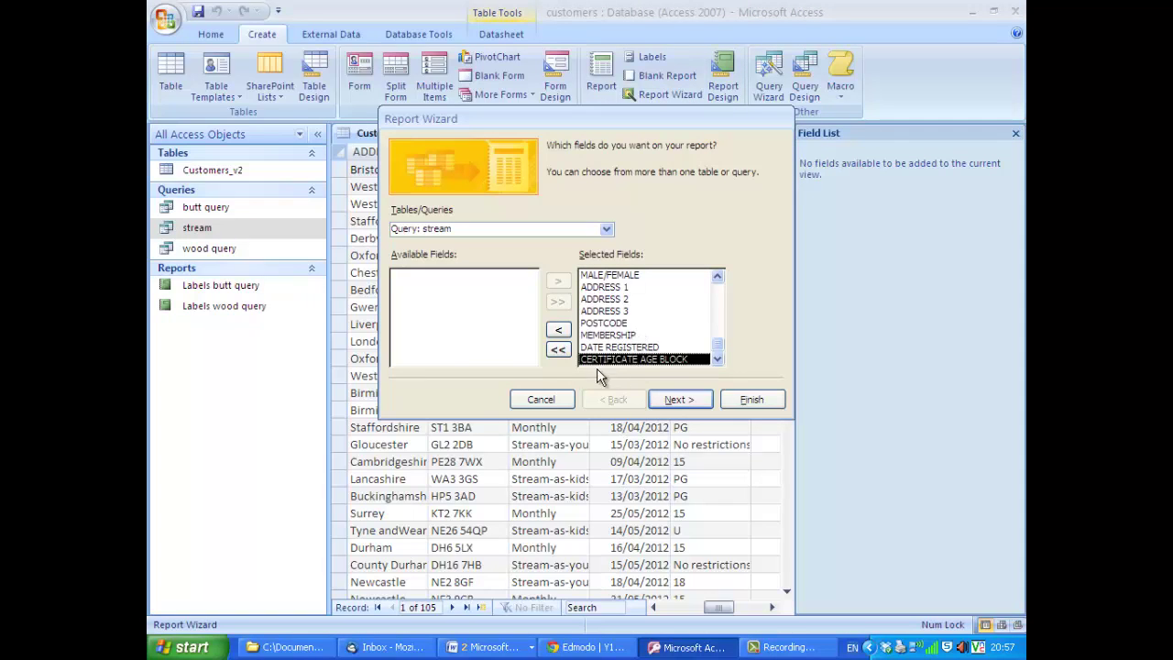
{"action": "left_click", "coordinate": [557, 331]}
{"action": "left_click", "coordinate": [556, 332]}
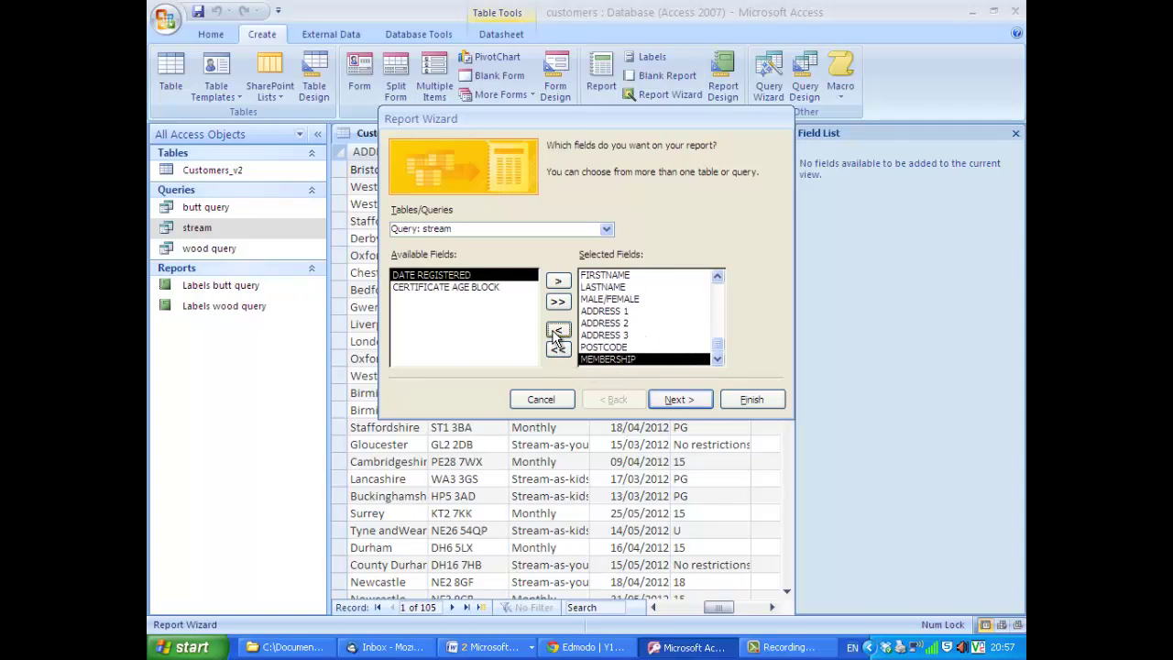
{"action": "left_click", "coordinate": [556, 331]}
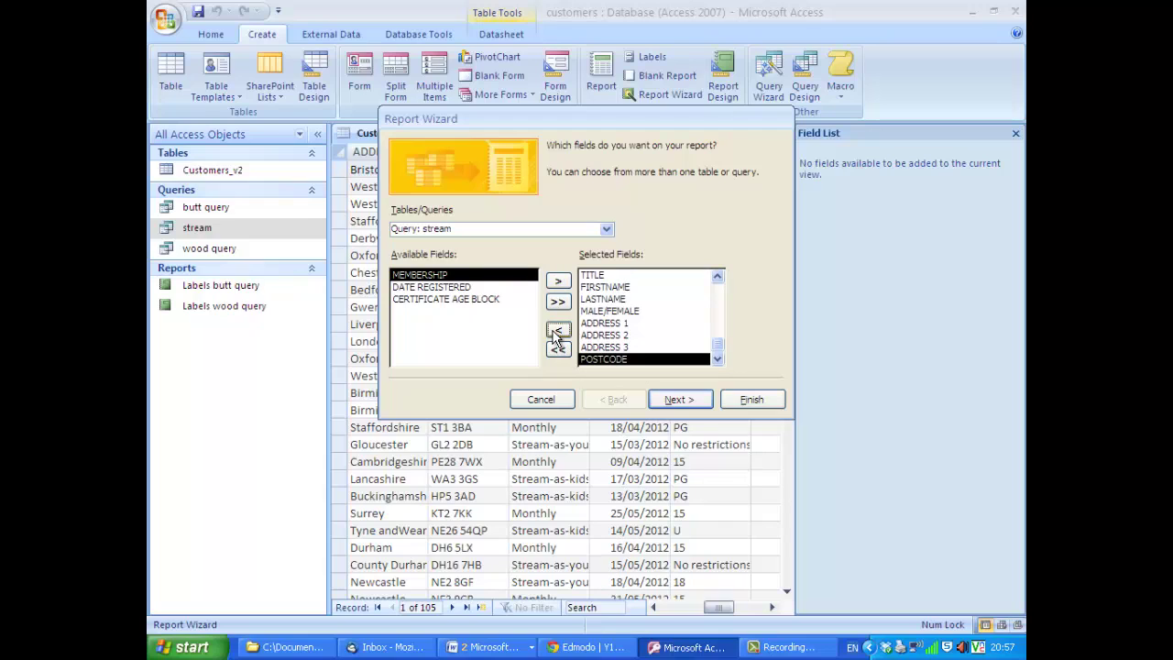
{"action": "double_click", "coordinate": [605, 312]}
{"action": "double_click", "coordinate": [594, 276]}
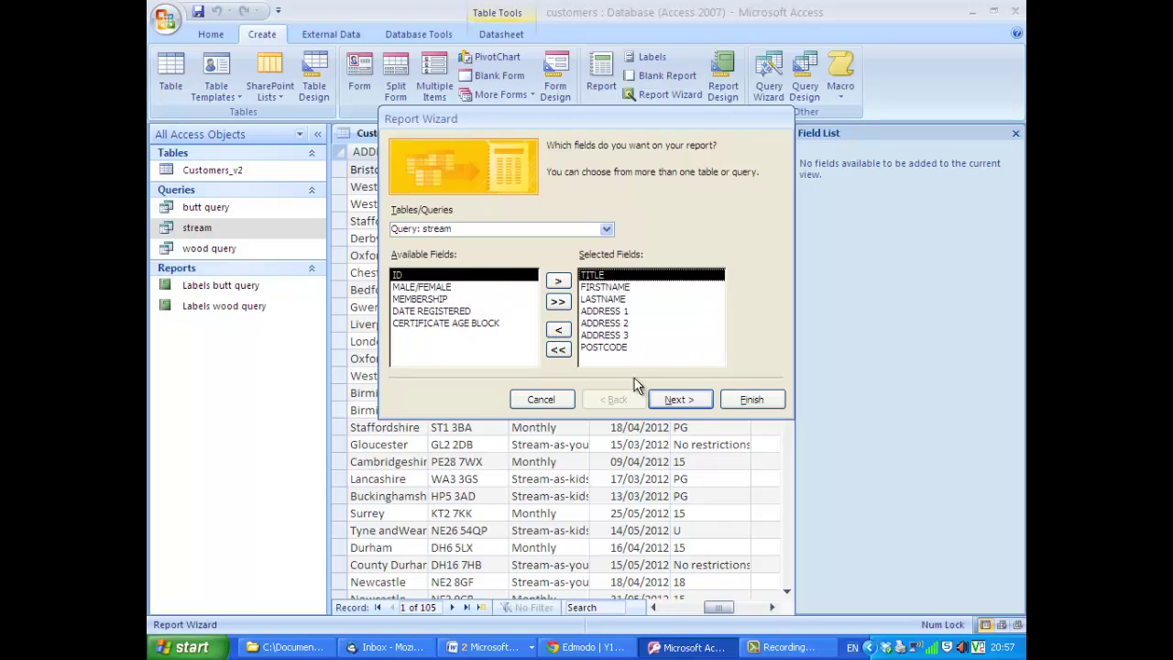
- Leave the report ungrouped and sort its records ascending by LASTNAME and FIRSTNAME
{"action": "left_click", "coordinate": [665, 403]}
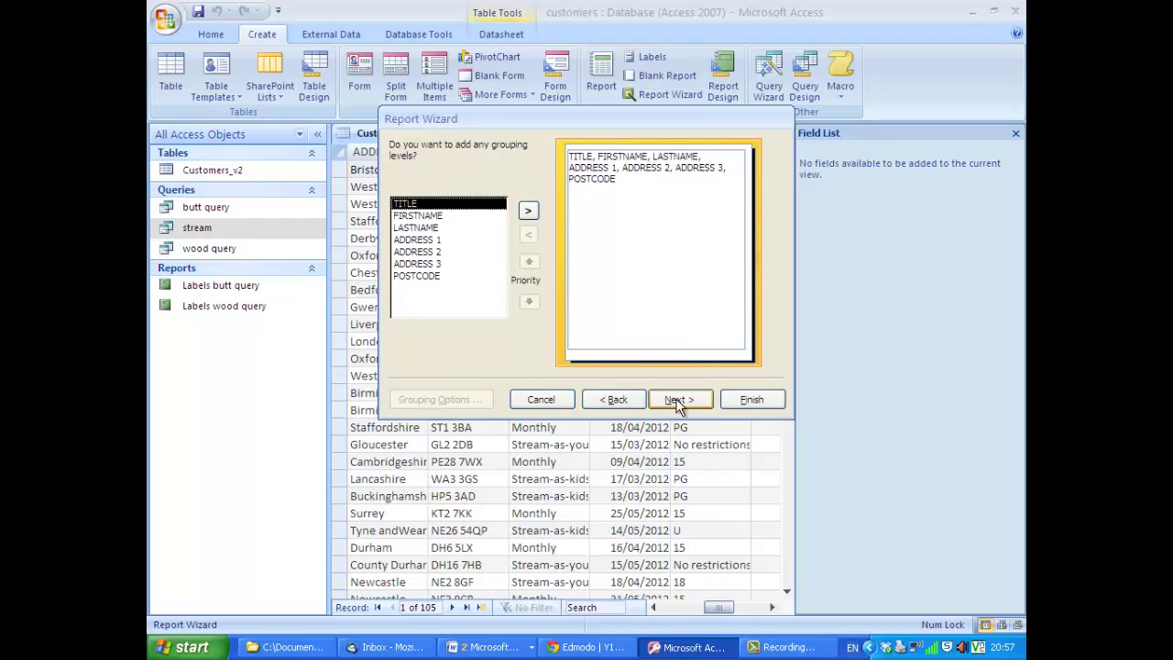
{"action": "left_click", "coordinate": [699, 405]}
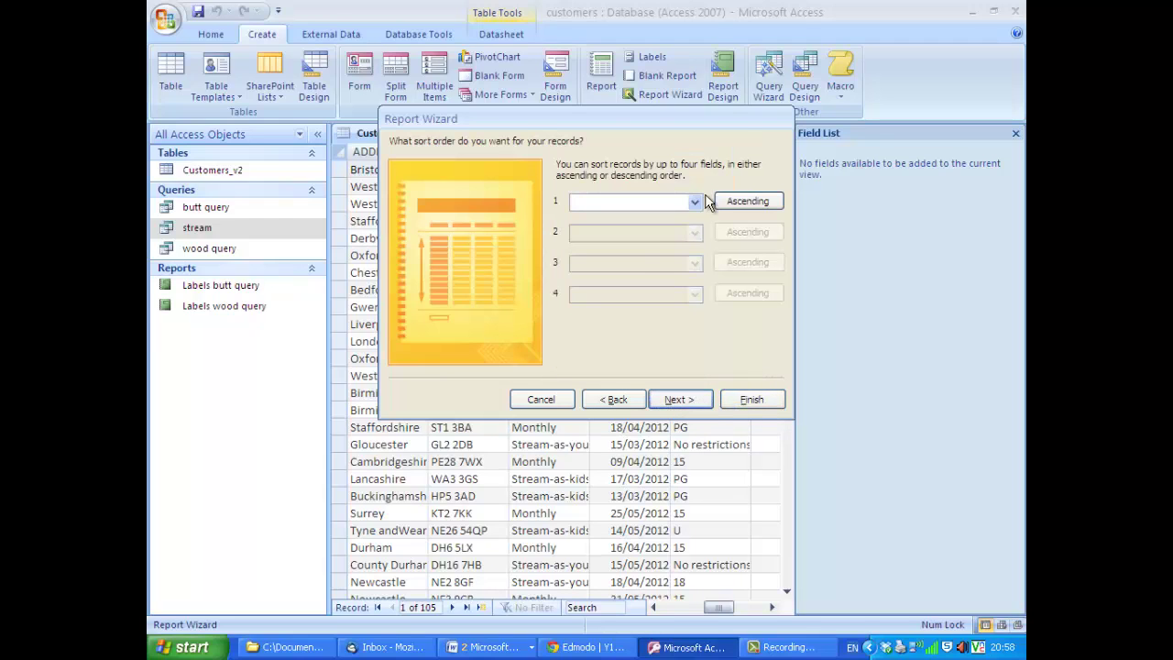
{"action": "left_click", "coordinate": [695, 201]}
{"action": "left_click", "coordinate": [644, 249]}
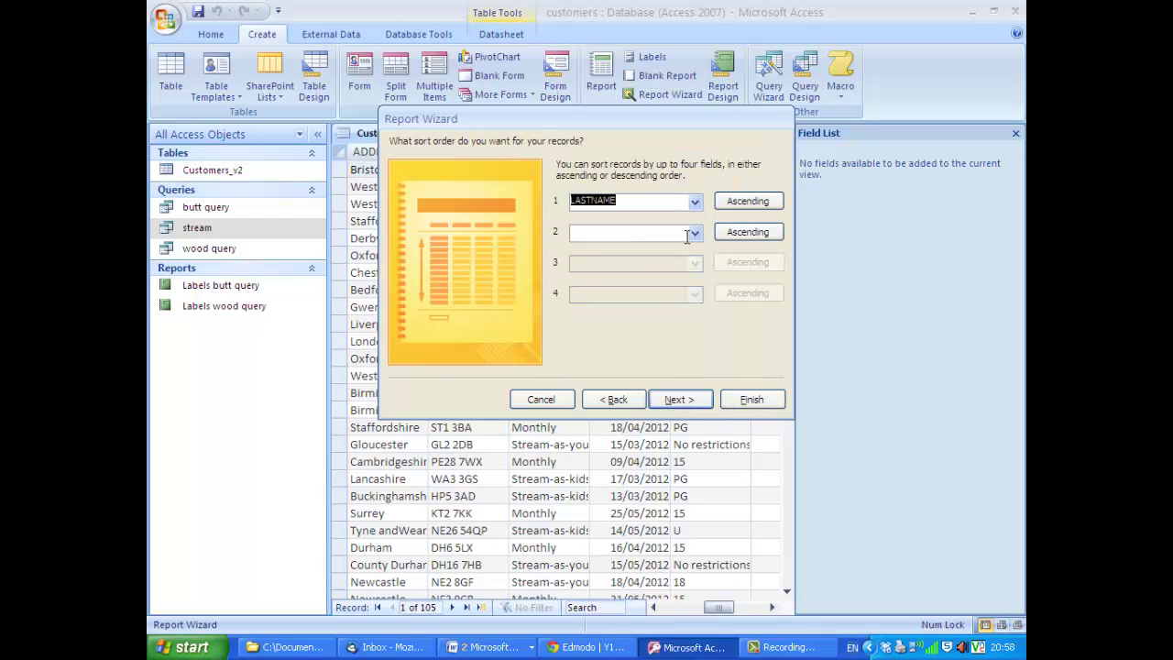
{"action": "left_click", "coordinate": [695, 234]}
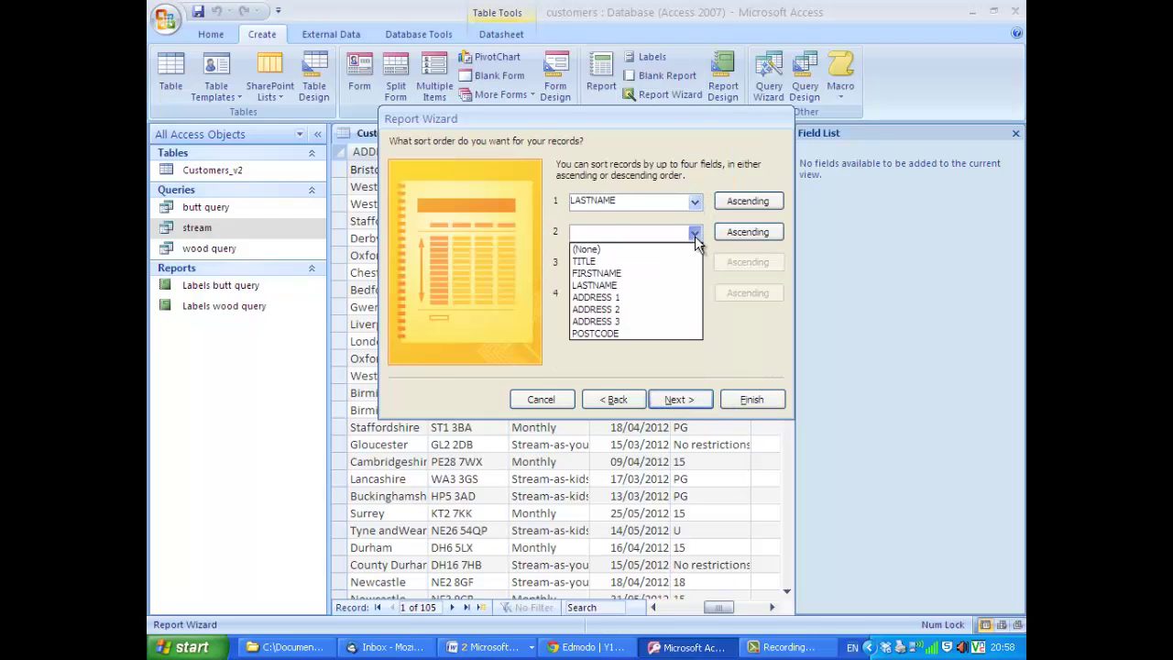
{"action": "left_click", "coordinate": [647, 273]}
{"action": "left_click", "coordinate": [680, 400]}
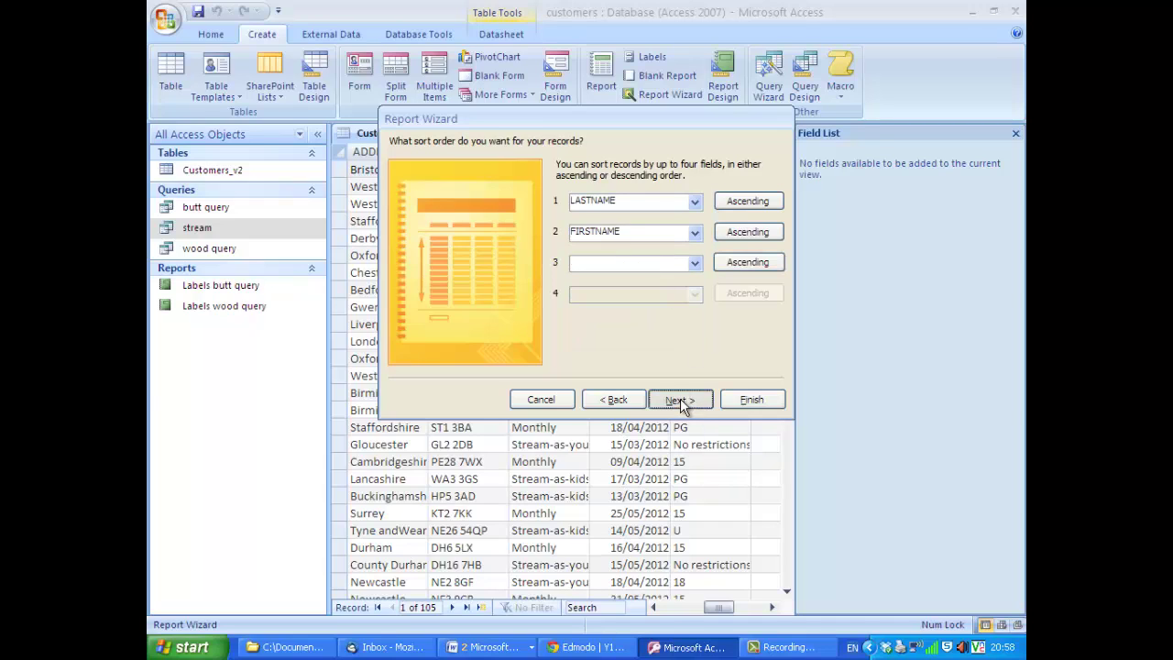
- Keep the suggested layout and the Office style, and finish the report as stream in print preview
{"action": "left_click", "coordinate": [681, 398]}
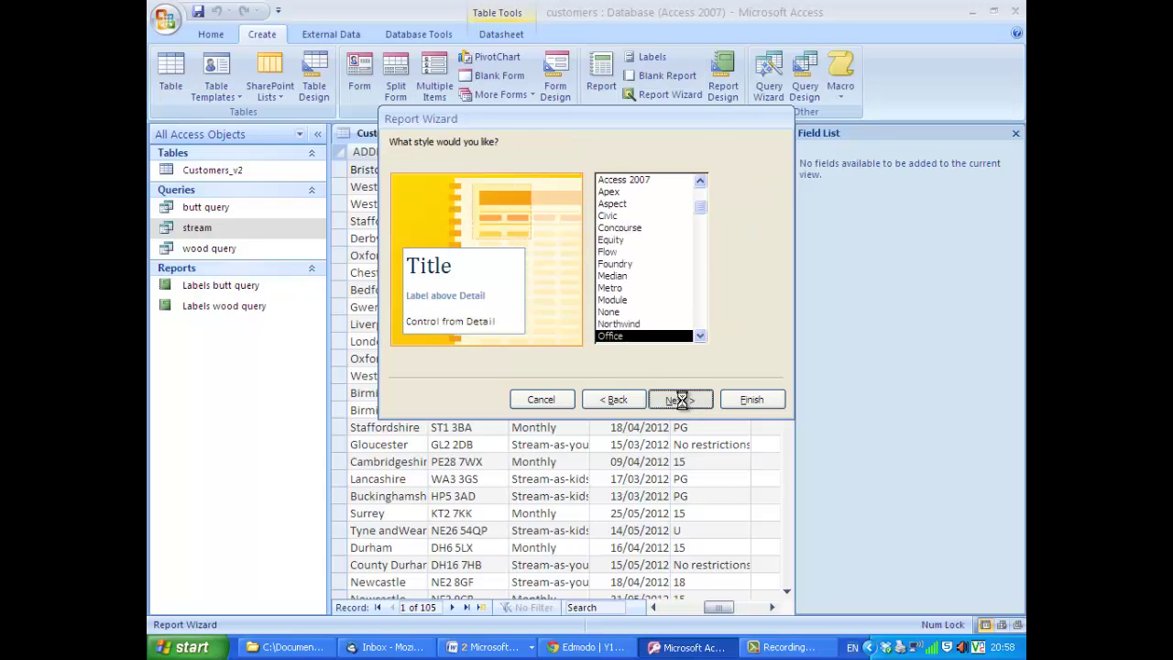
{"action": "left_click", "coordinate": [682, 399]}
{"action": "left_click", "coordinate": [738, 399]}
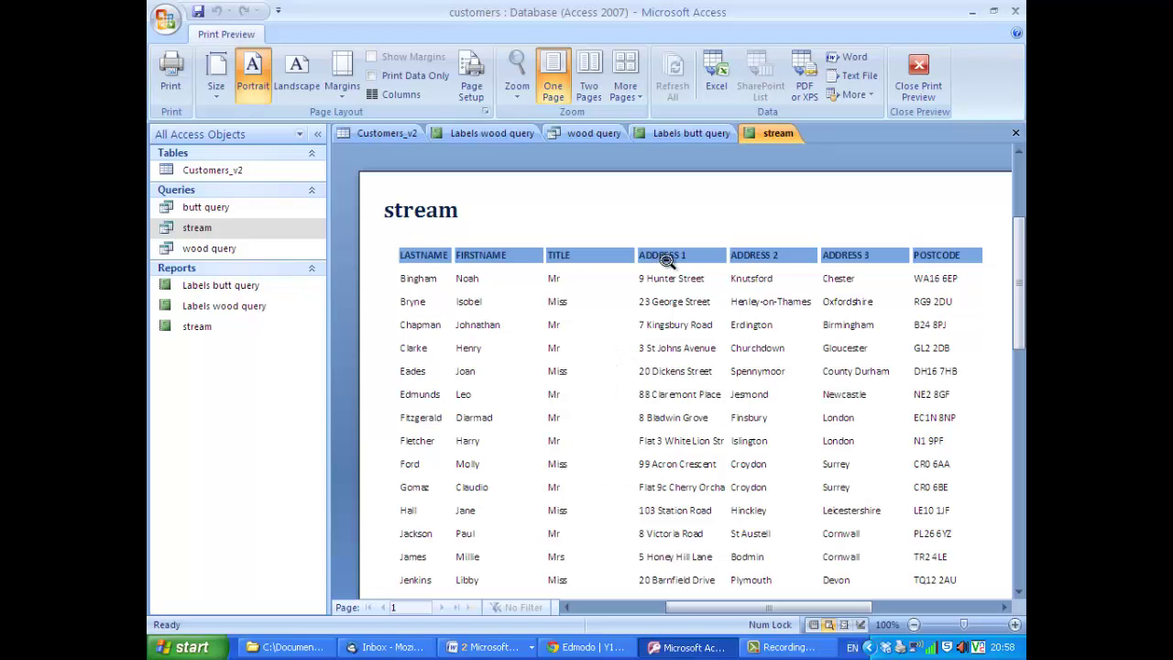
- Close the print preview of the stream report and open the report in Layout View
{"action": "left_click", "coordinate": [724, 258]}
{"action": "left_click", "coordinate": [708, 207]}
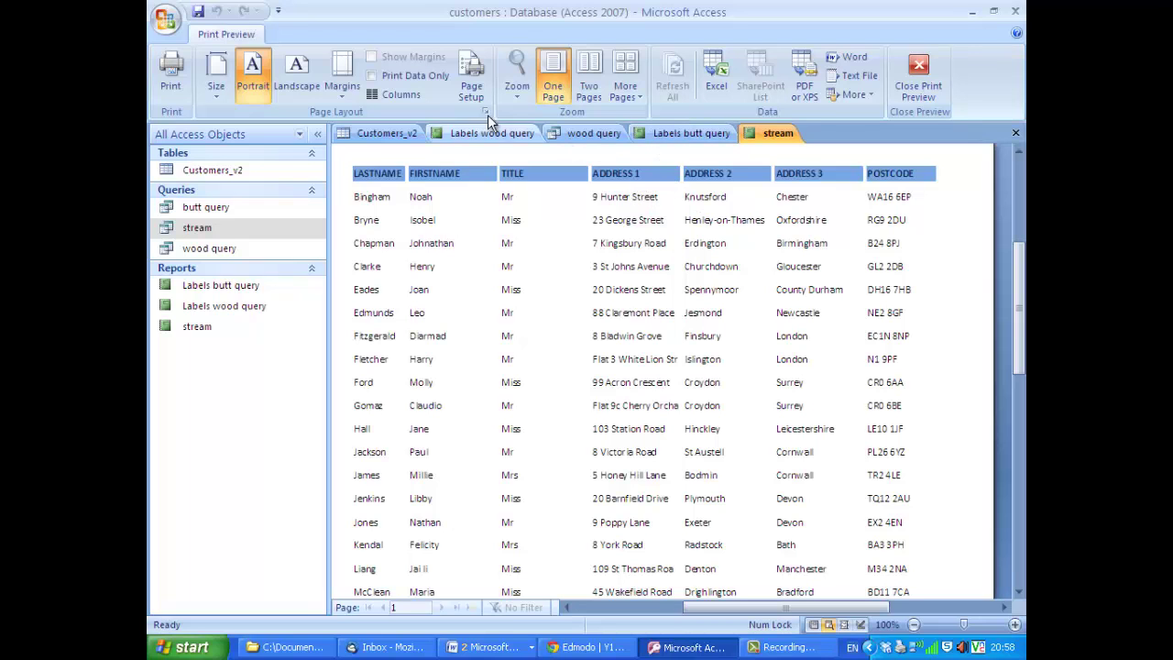
{"action": "left_click", "coordinate": [917, 77]}
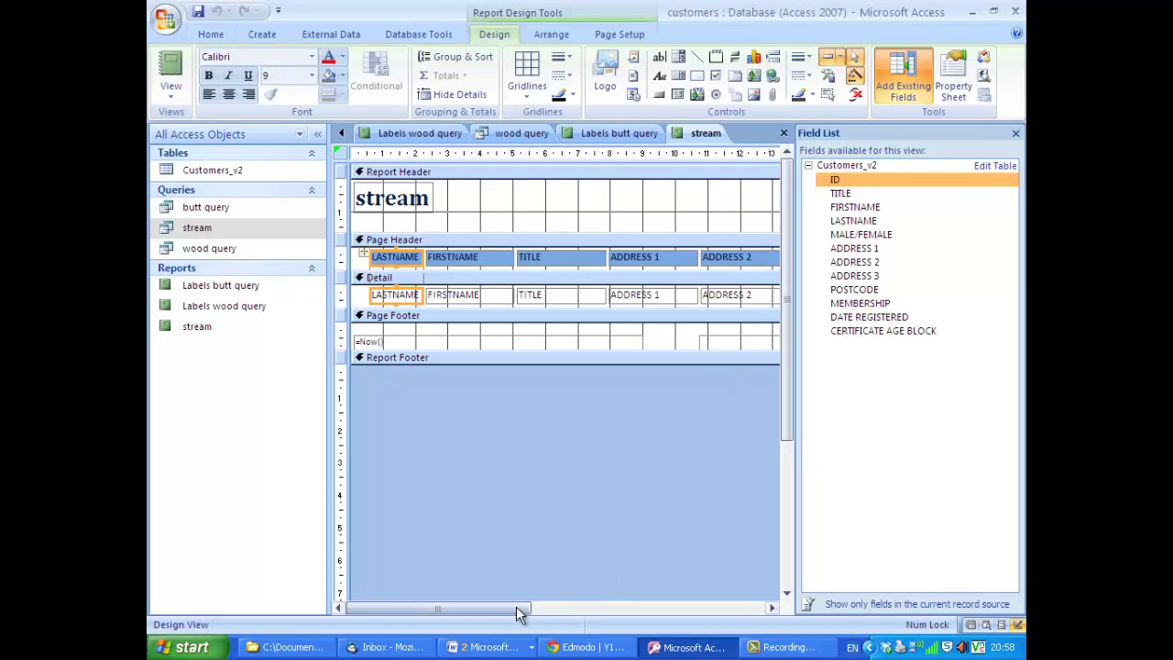
{"action": "left_click_drag", "start_coordinate": [503, 606], "coordinate": [667, 624]}
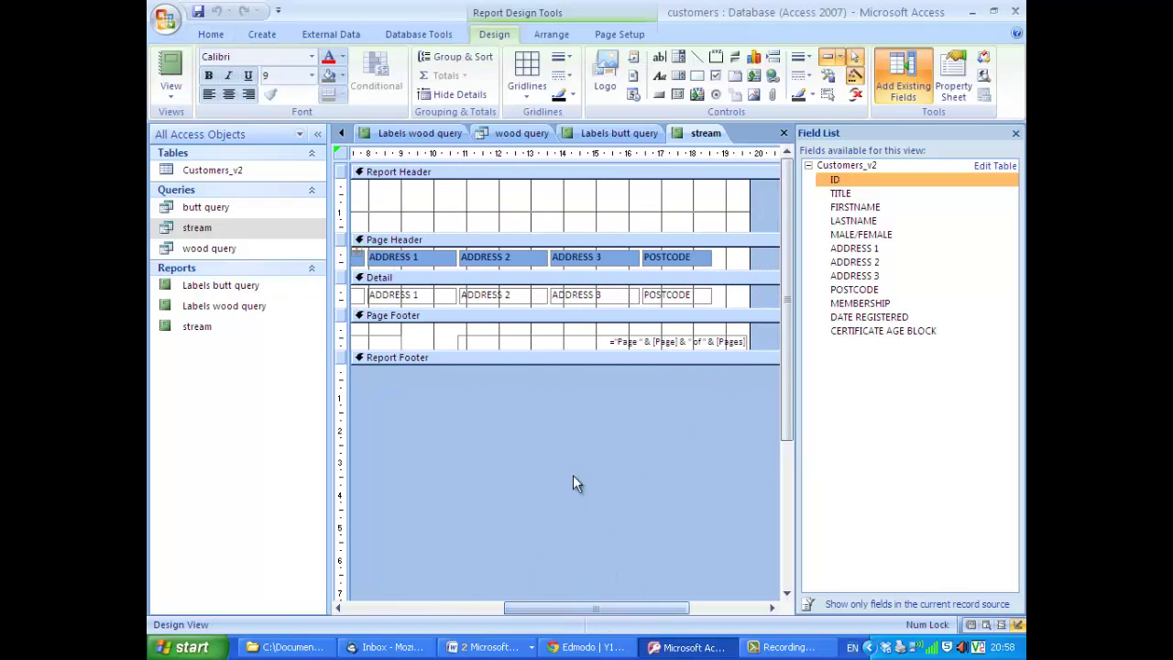
{"action": "left_click", "coordinate": [519, 292]}
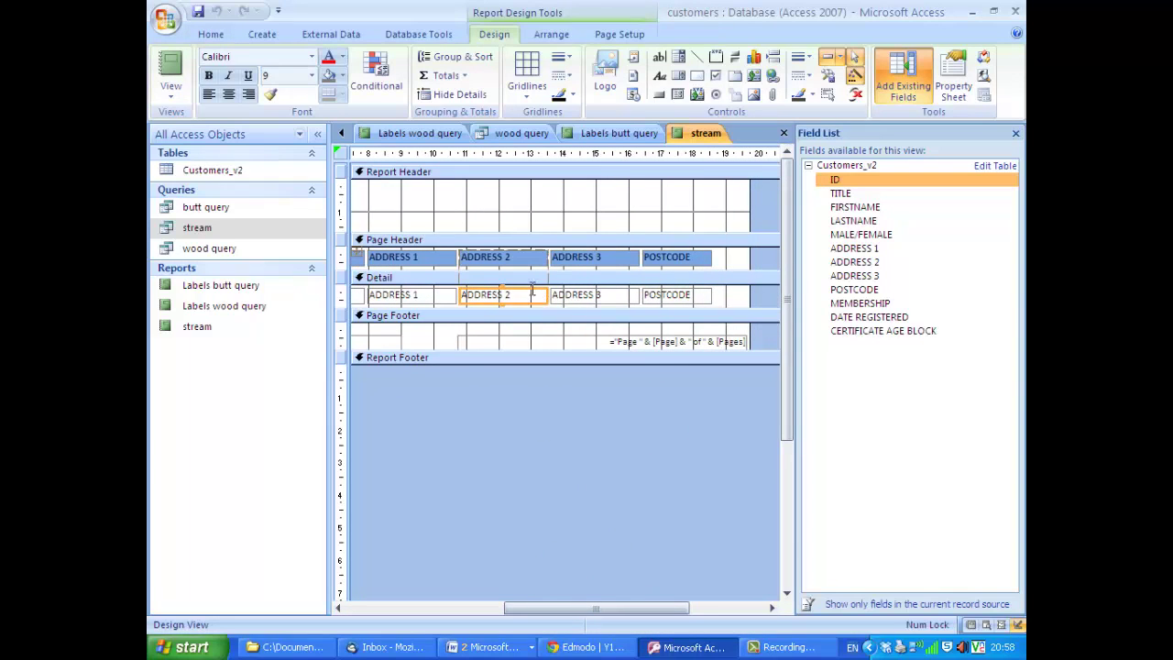
{"action": "left_click", "coordinate": [591, 295]}
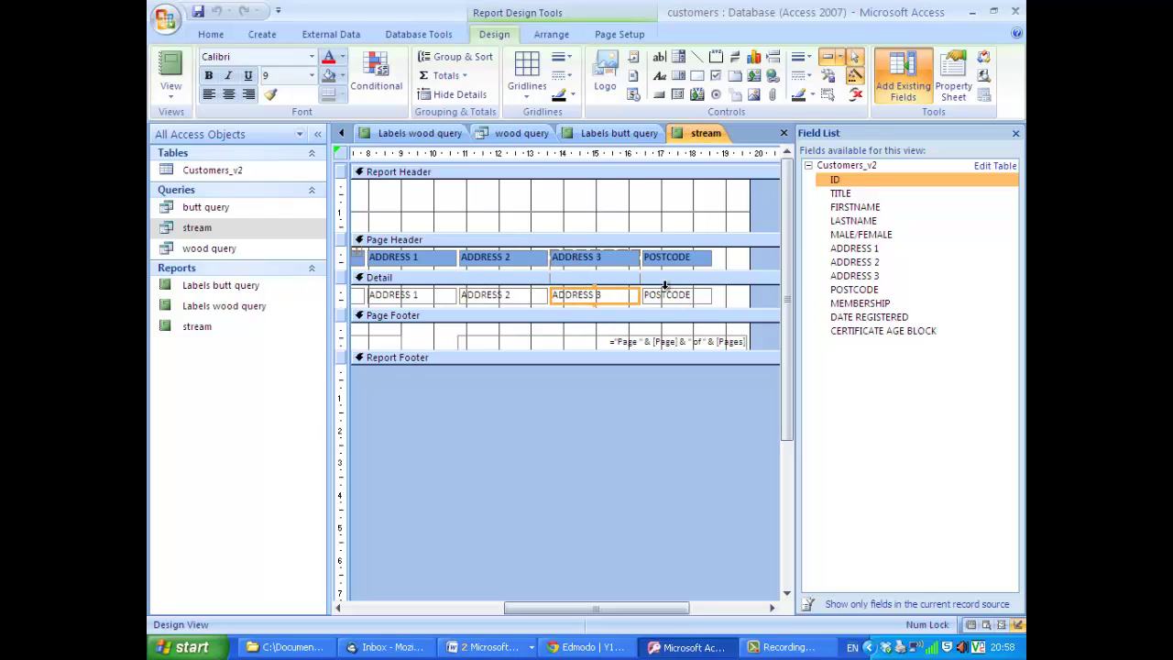
{"action": "left_click_drag", "start_coordinate": [666, 289], "coordinate": [715, 294]}
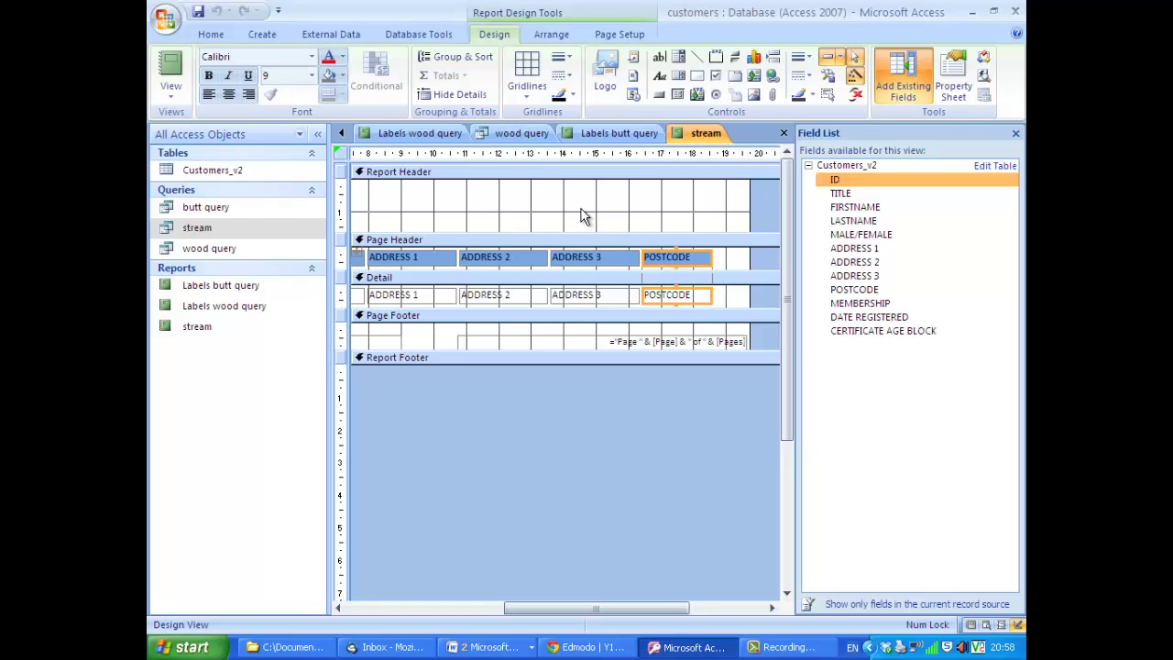
{"action": "left_click", "coordinate": [174, 89]}
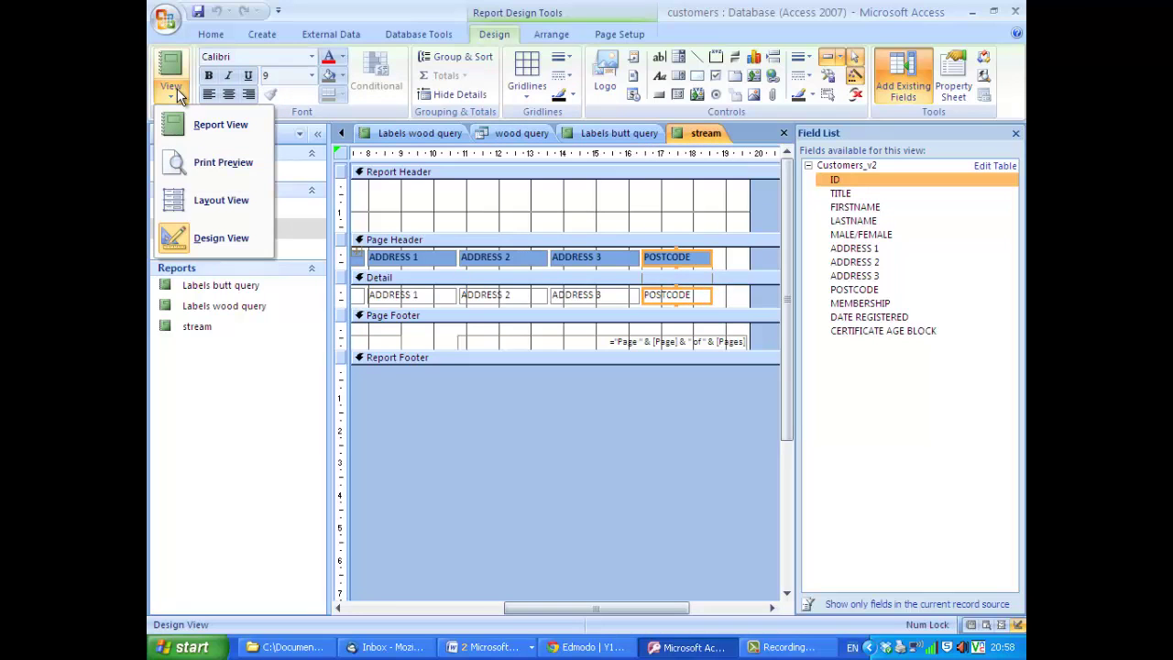
{"action": "left_click", "coordinate": [222, 203]}
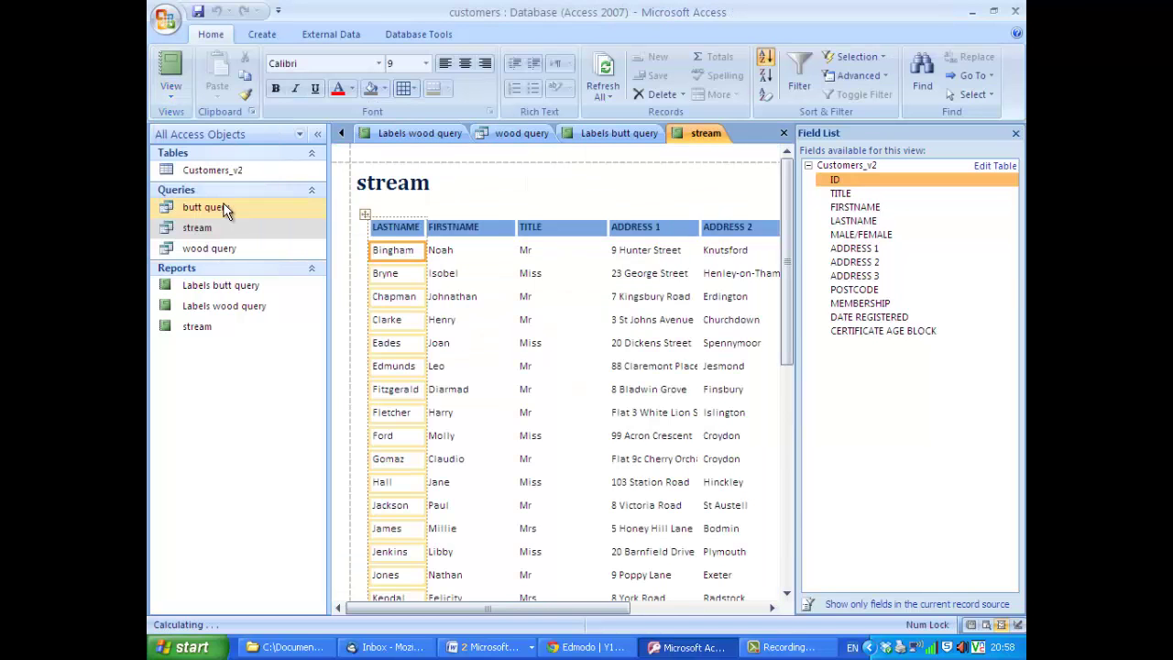
- Narrow the TITLE column to roughly half its width to free space for the address columns
{"action": "left_click_drag", "start_coordinate": [609, 609], "coordinate": [699, 609]}
{"action": "left_click", "coordinate": [438, 224]}
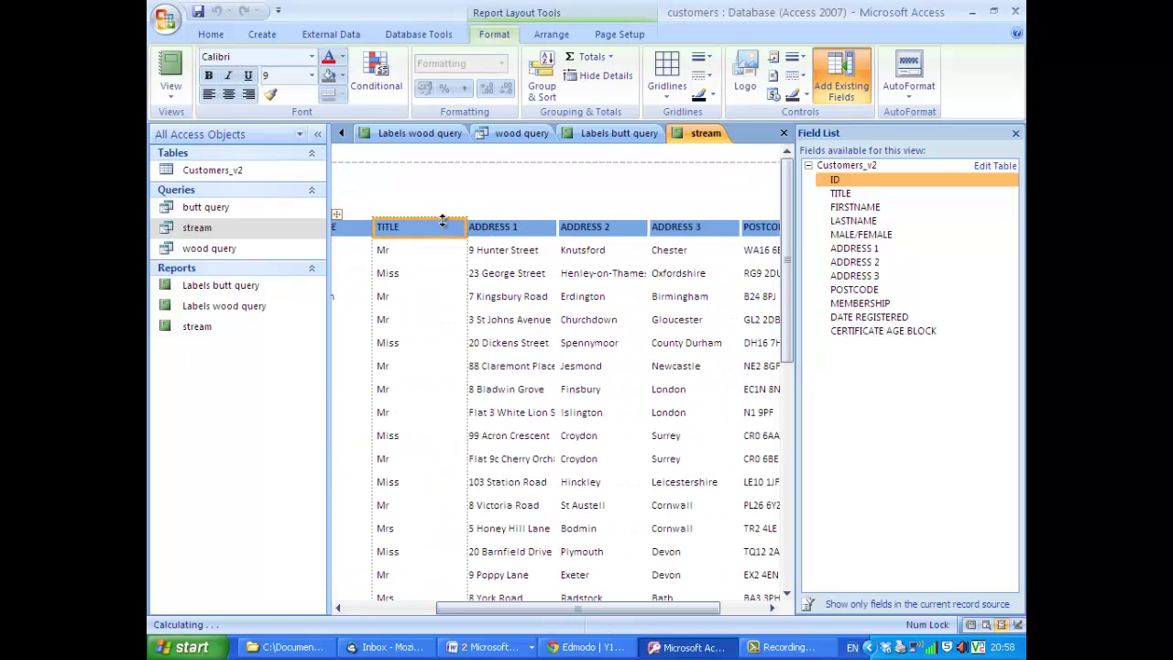
{"action": "mouse_move", "coordinate": [430, 226]}
{"action": "left_mouse_down"}
{"action": "mouse_move", "coordinate": [408, 230]}
{"action": "mouse_move", "coordinate": [423, 230]}
{"action": "left_mouse_up"}
- Widen the ADDRESS 1 column just enough to fit the longest street addresses while keeping POSTCODE within the page
{"action": "left_click", "coordinate": [461, 214]}
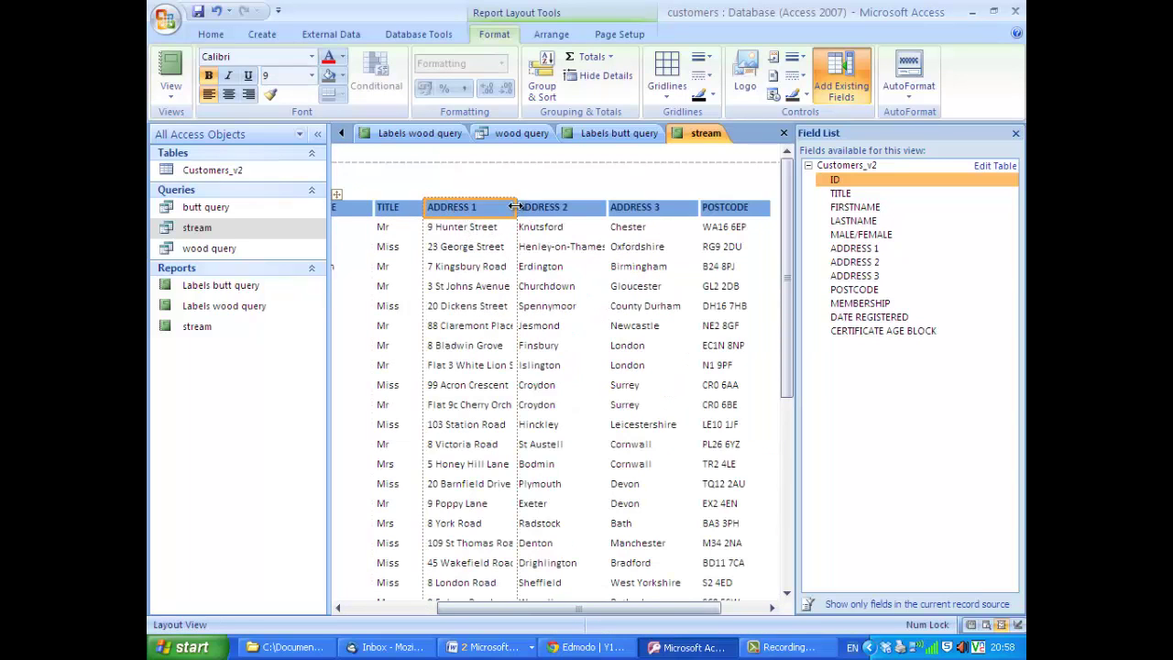
{"action": "left_click_drag", "start_coordinate": [516, 207], "coordinate": [578, 211]}
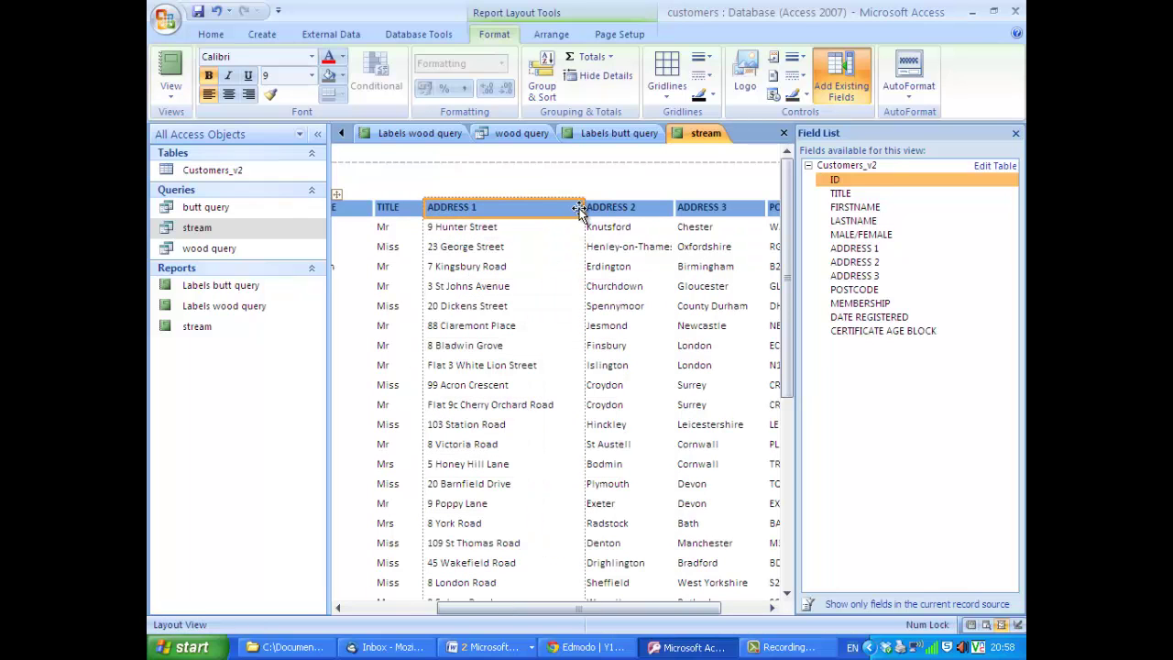
{"action": "left_click_drag", "start_coordinate": [781, 230], "coordinate": [738, 173]}
{"action": "left_click_drag", "start_coordinate": [584, 210], "coordinate": [569, 209]}
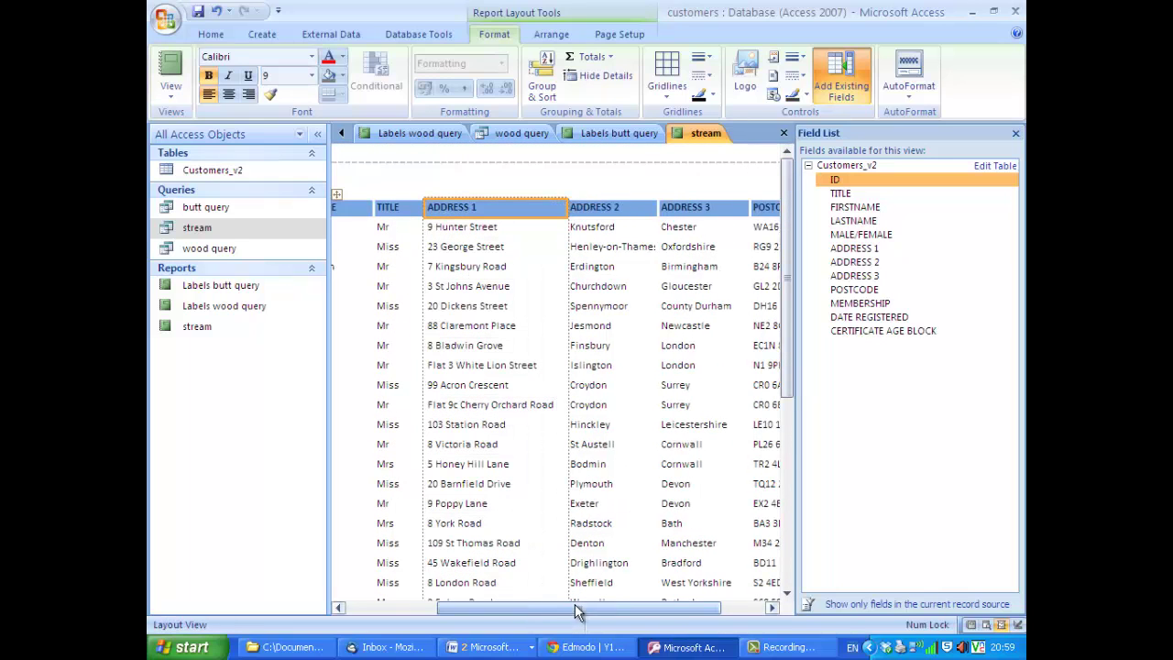
{"action": "left_click_drag", "start_coordinate": [579, 614], "coordinate": [622, 613]}
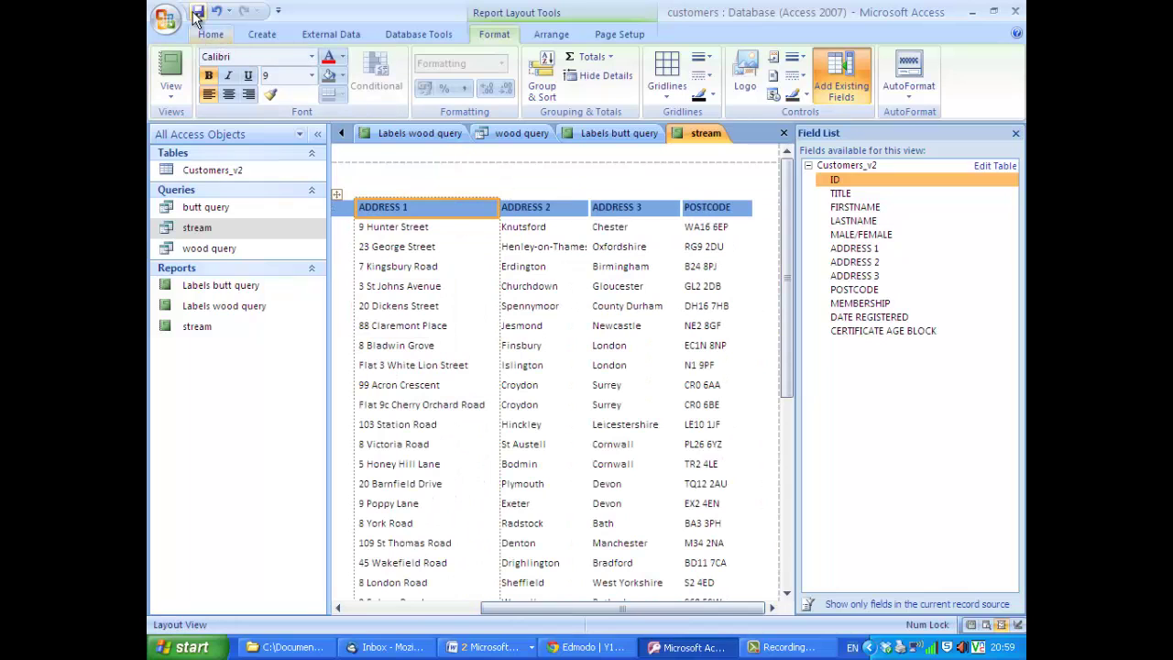
- Switch the stream report to Report View and look through the member contact list
{"action": "left_click", "coordinate": [171, 87]}
{"action": "left_click", "coordinate": [189, 127]}
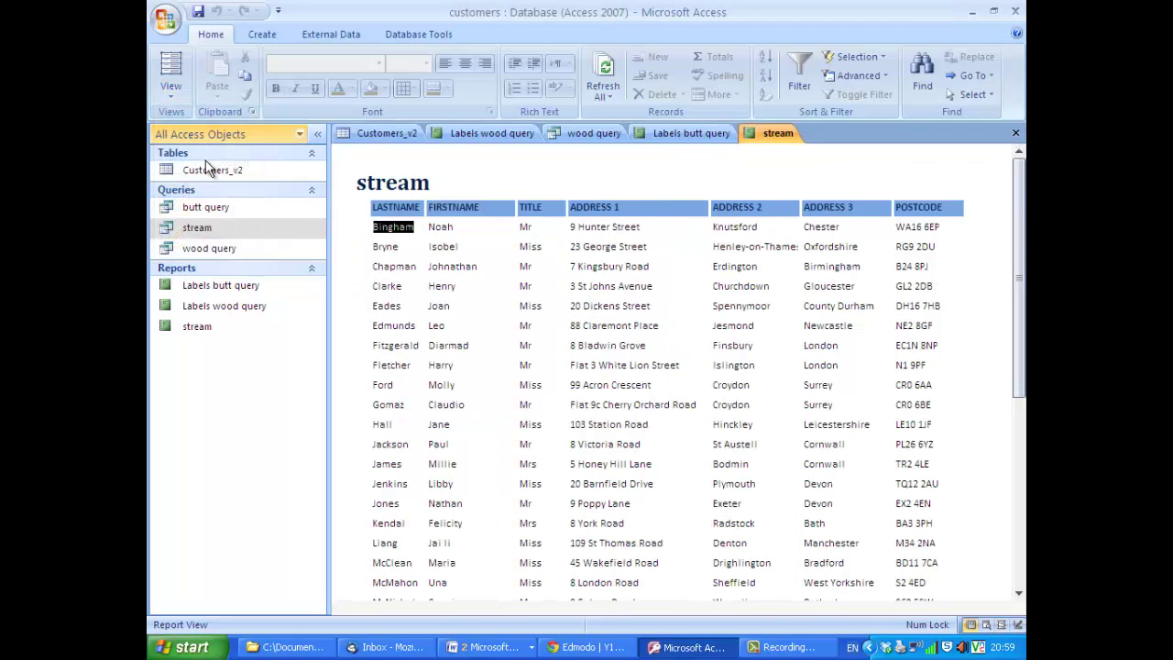
{"action": "scroll", "coordinate": [726, 484], "scroll_direction": "down", "scroll_amount": 5}
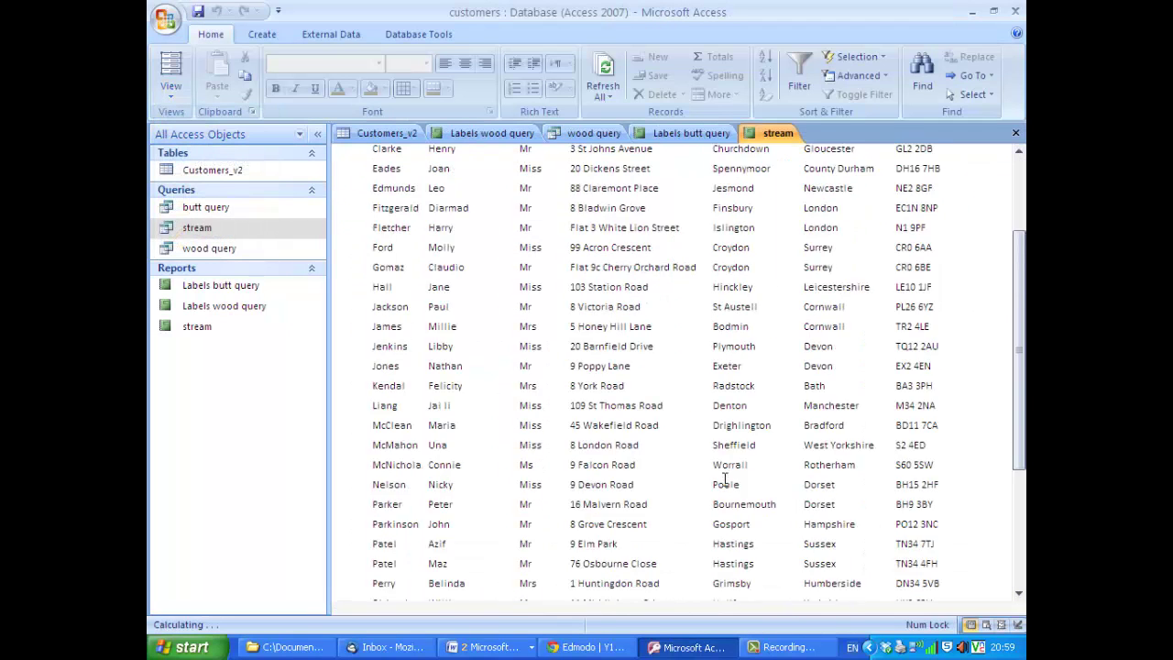
{"action": "scroll", "coordinate": [747, 541], "scroll_direction": "up", "scroll_amount": 4}
{"action": "left_click", "coordinate": [790, 647]}
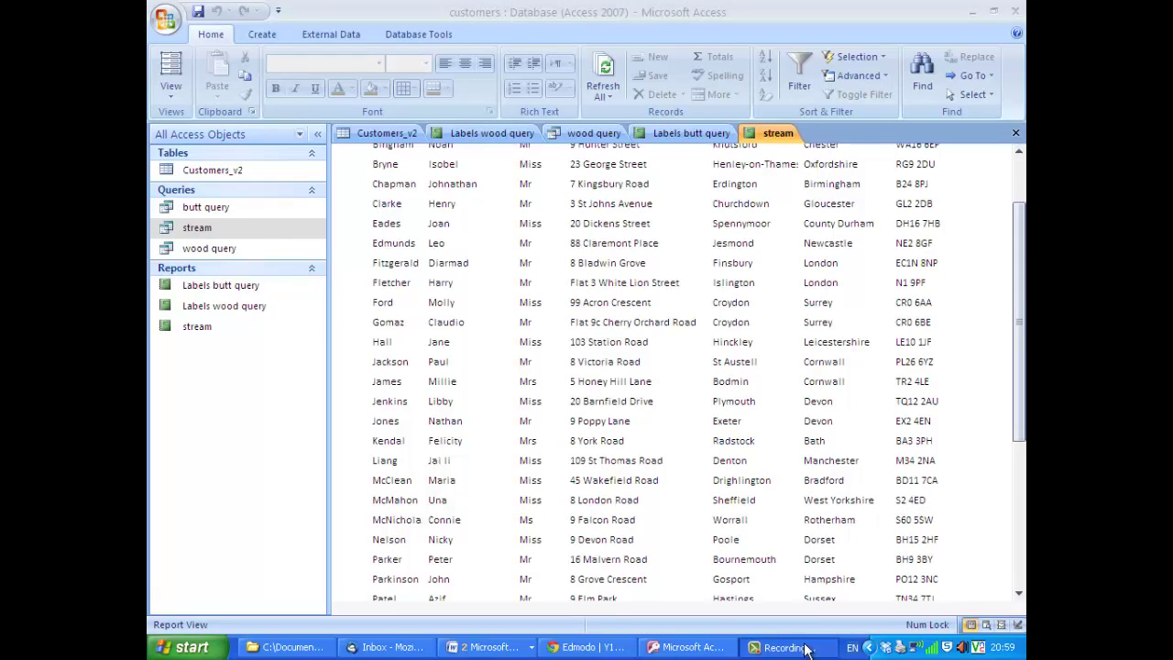